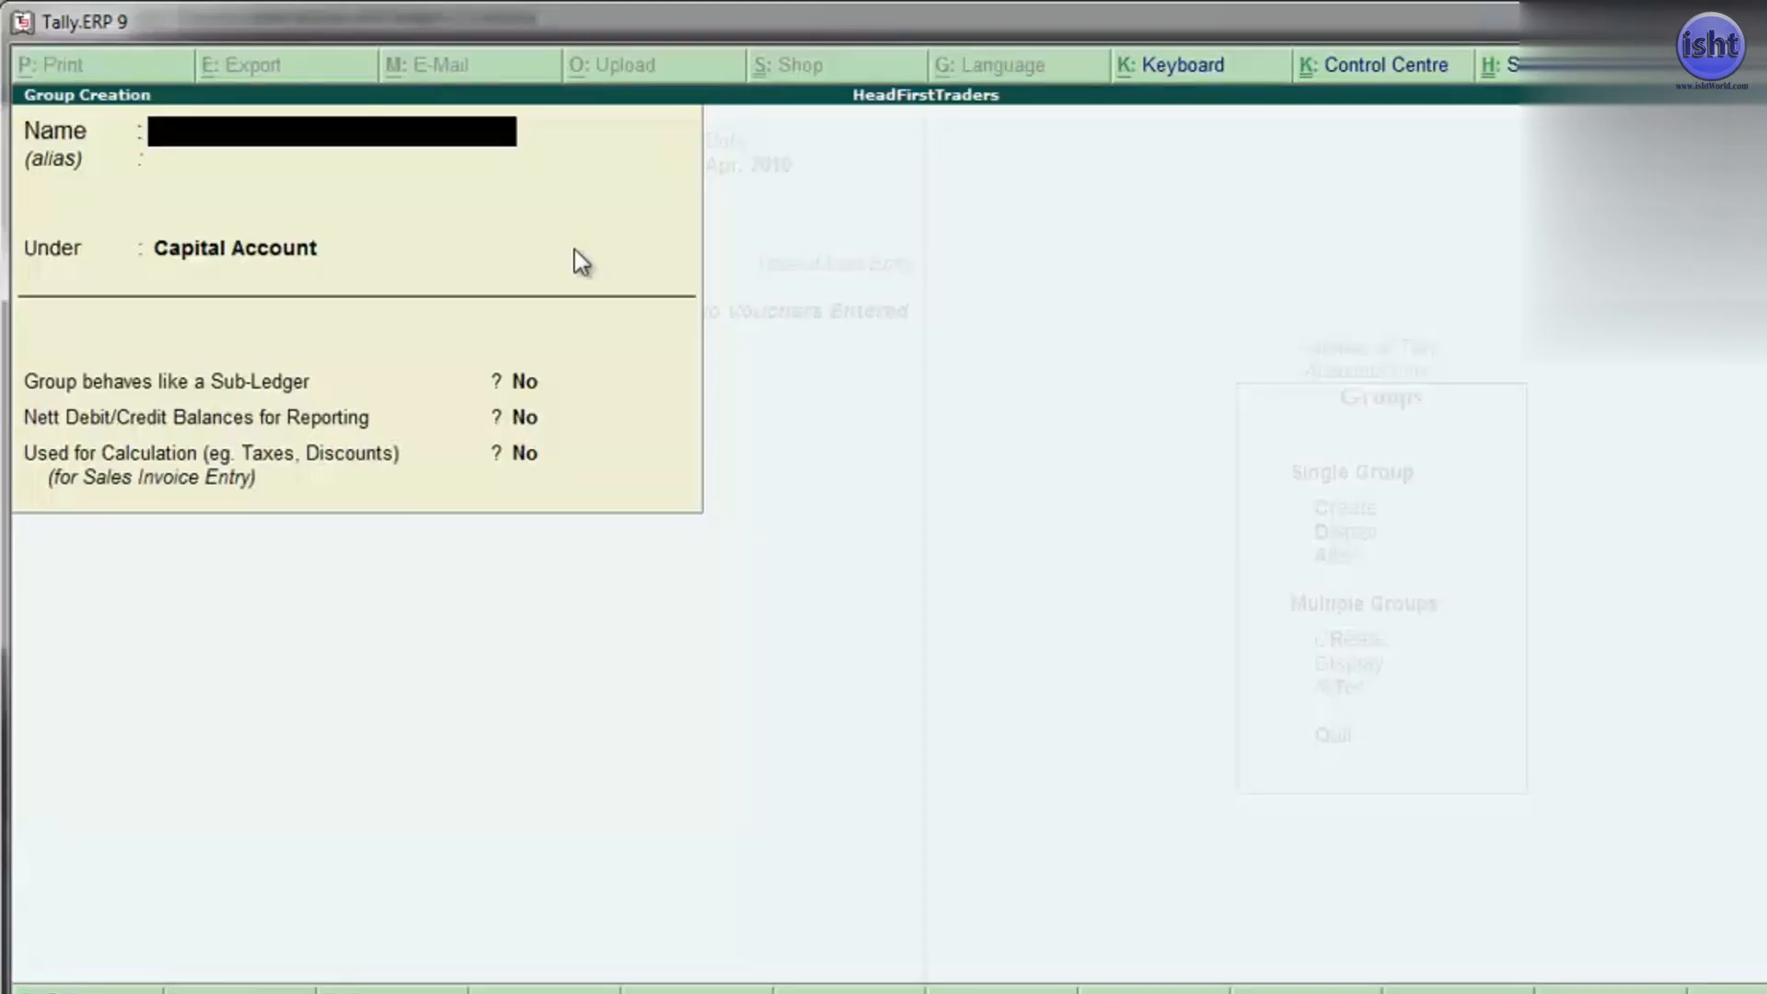
Name the new group North State Debtors and place it under Sundry Debtors, without an alias
type("North Sta")
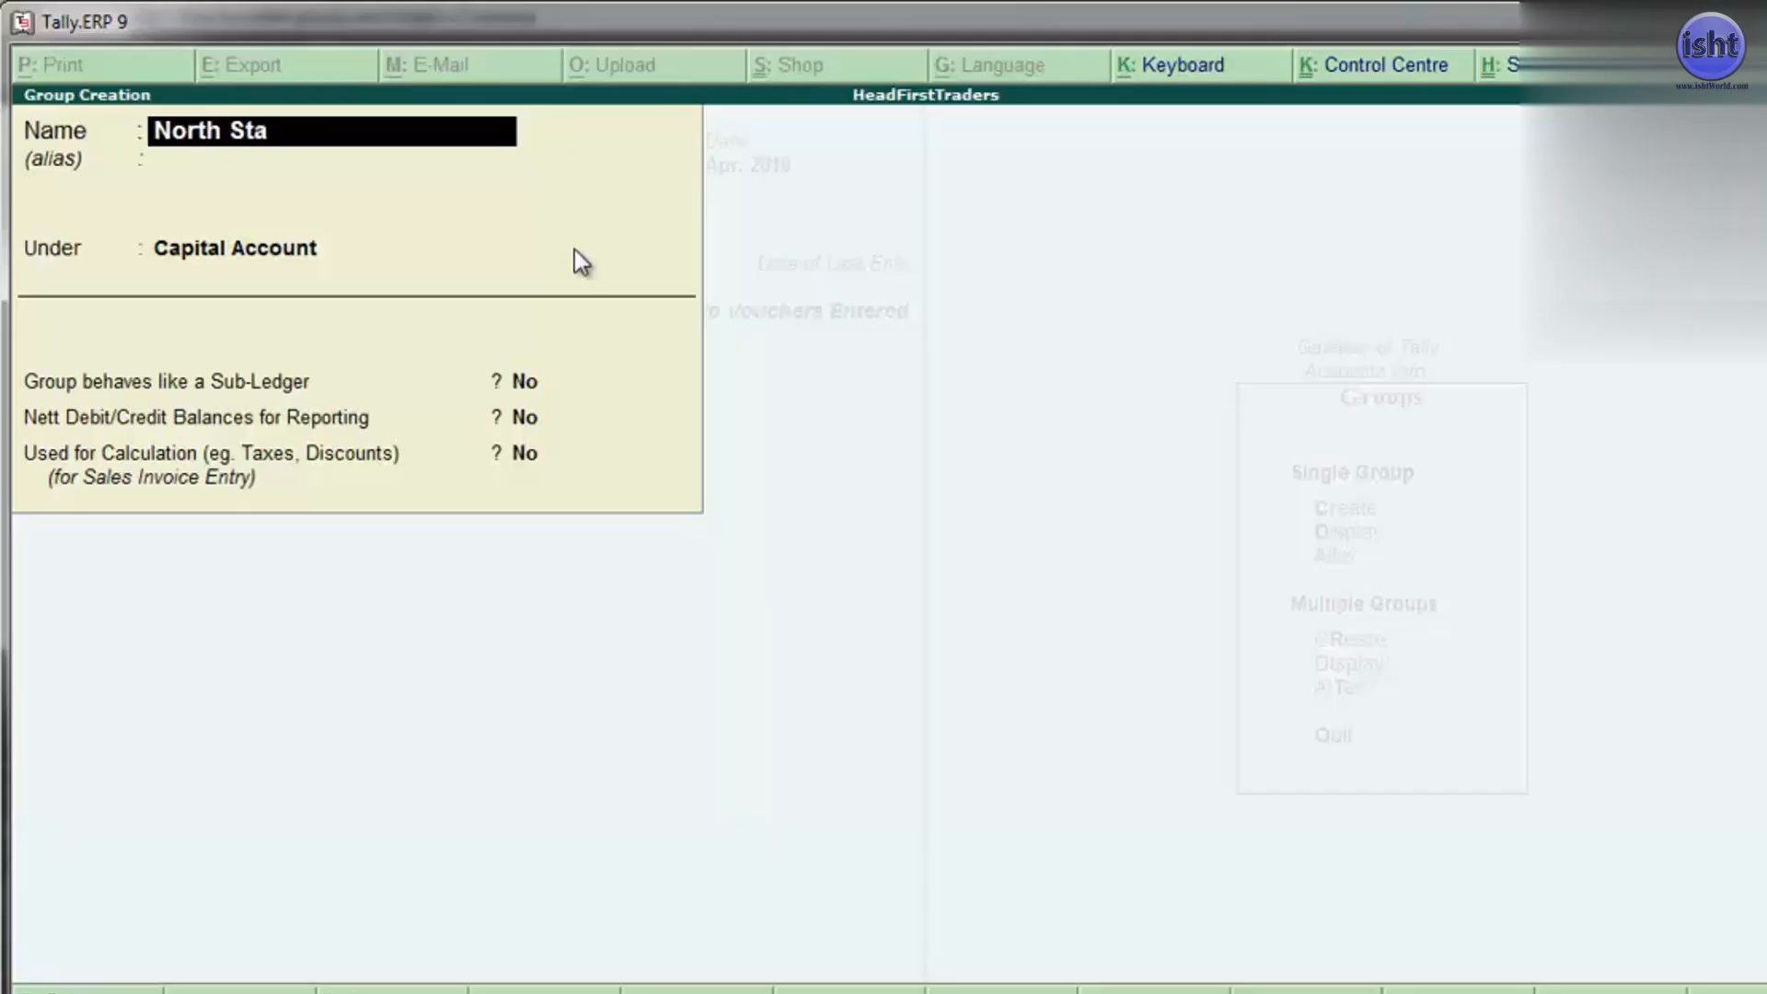
type("te Debtors")
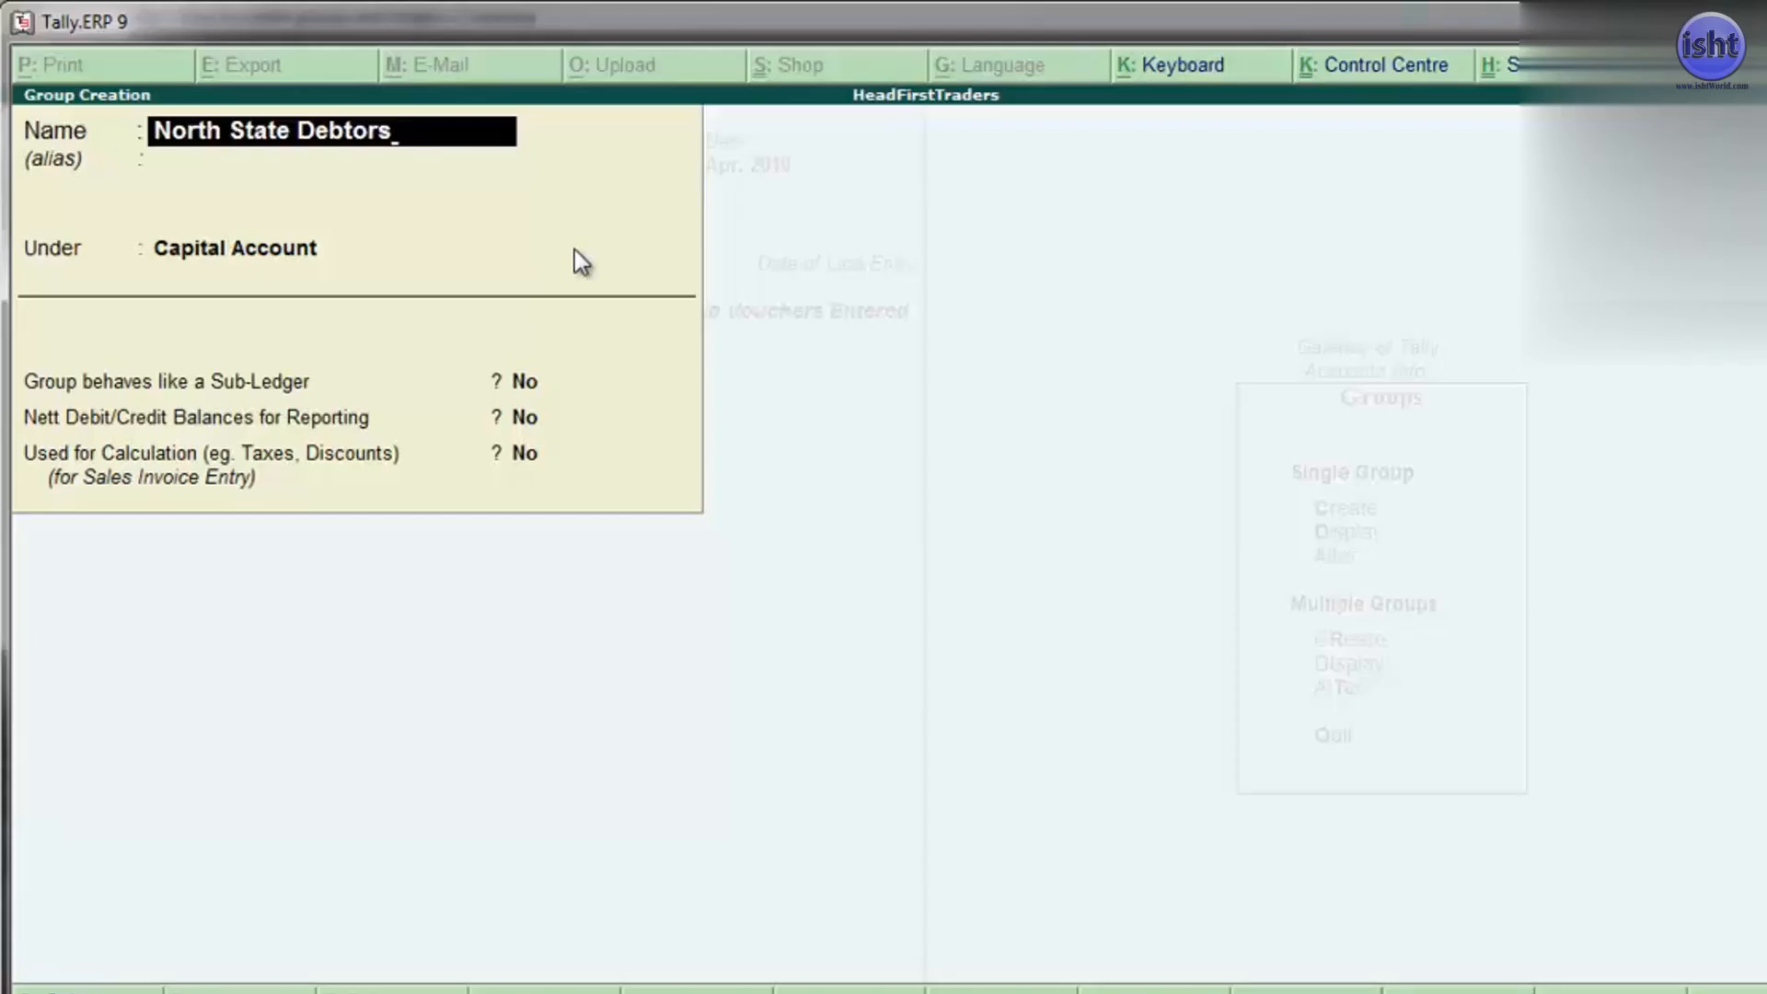
key("Return")
key("Return")
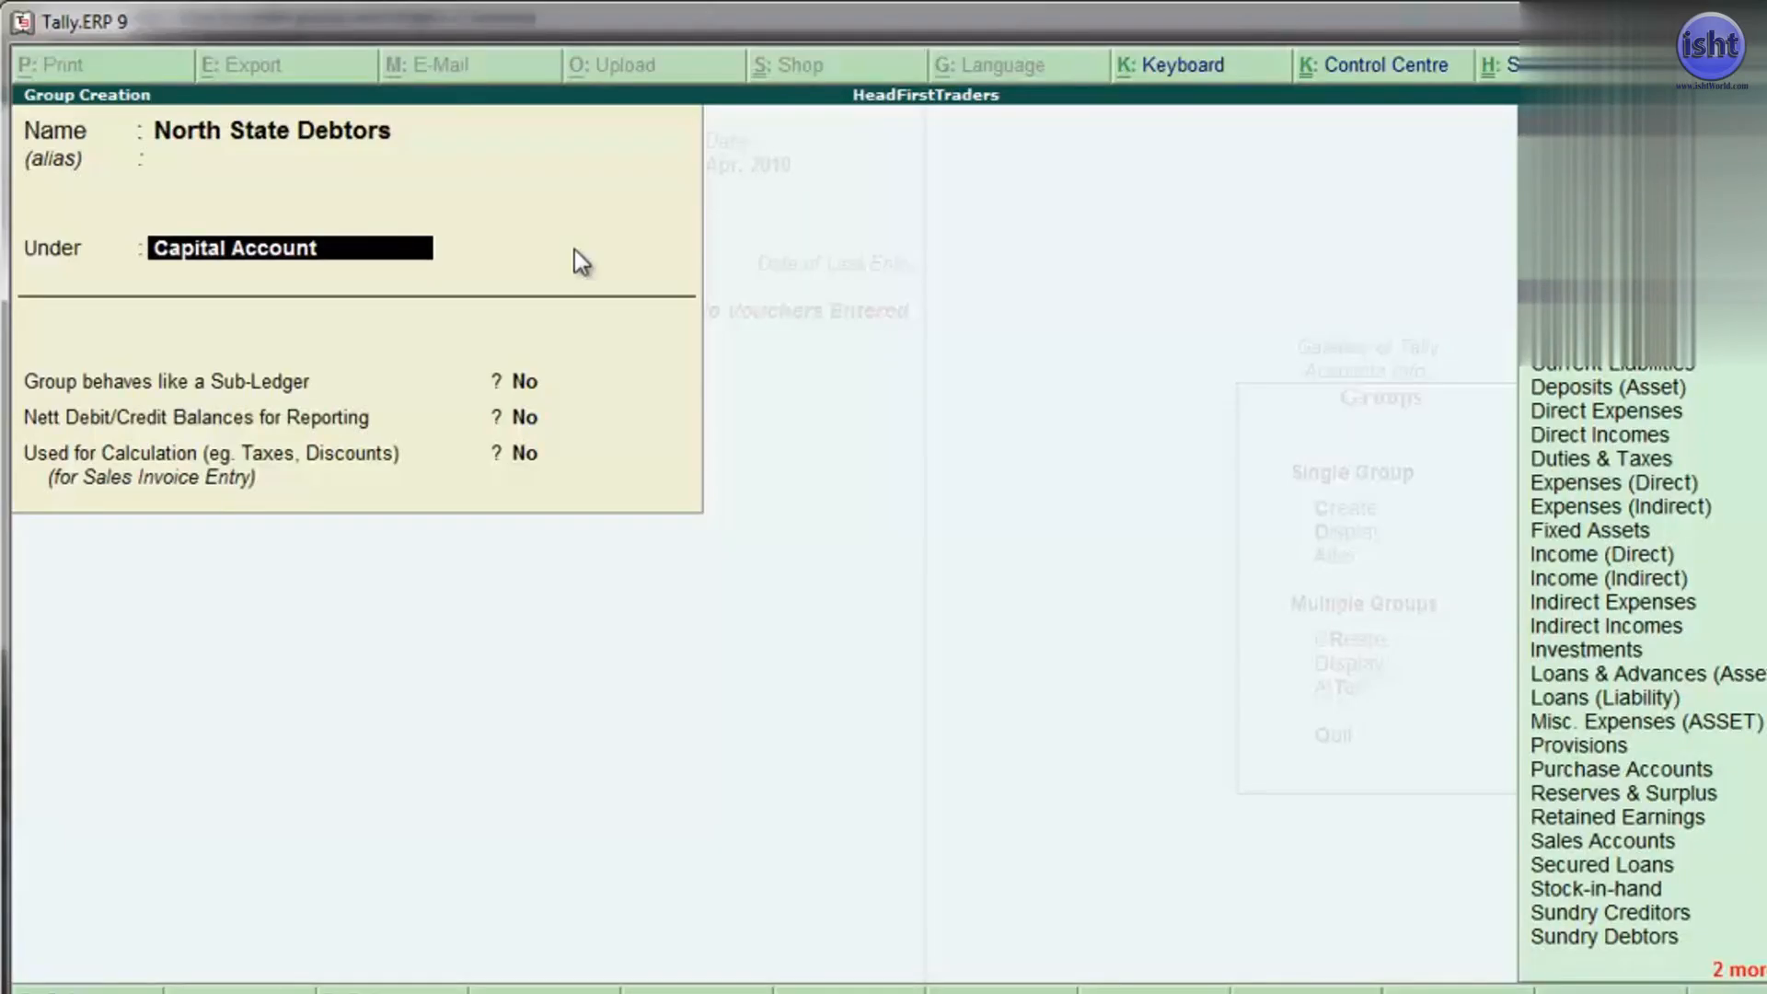
type("Sun")
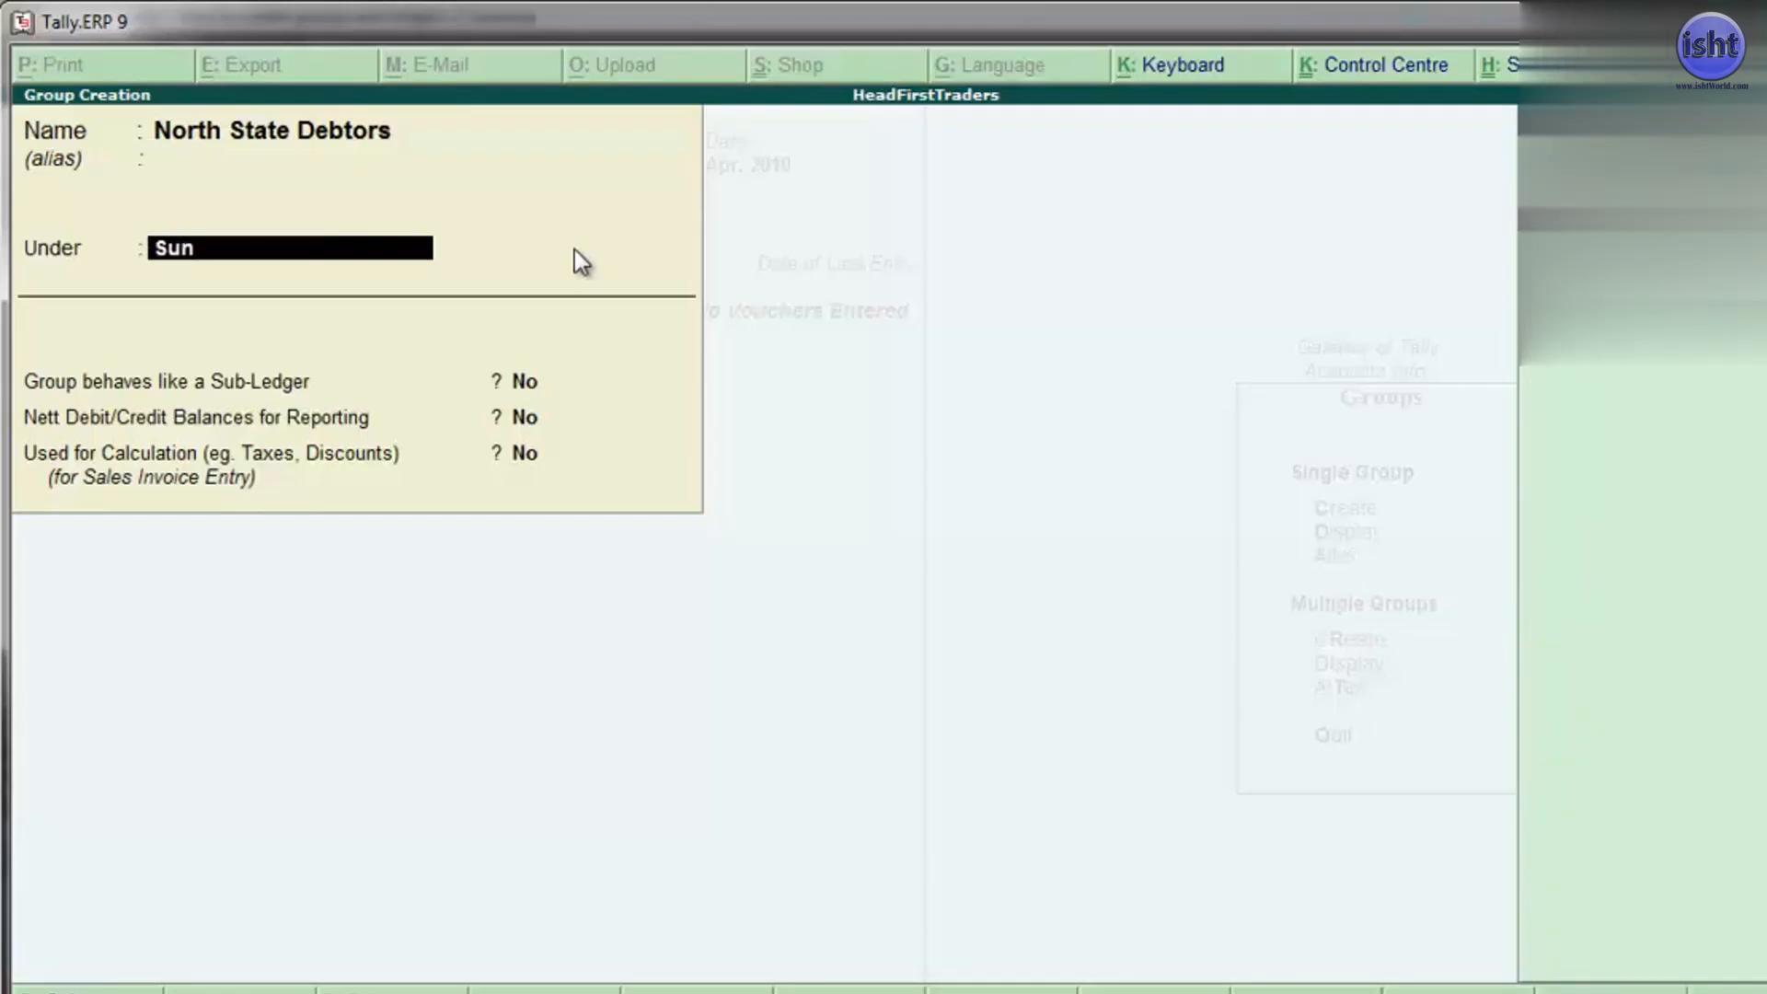
key("Return")
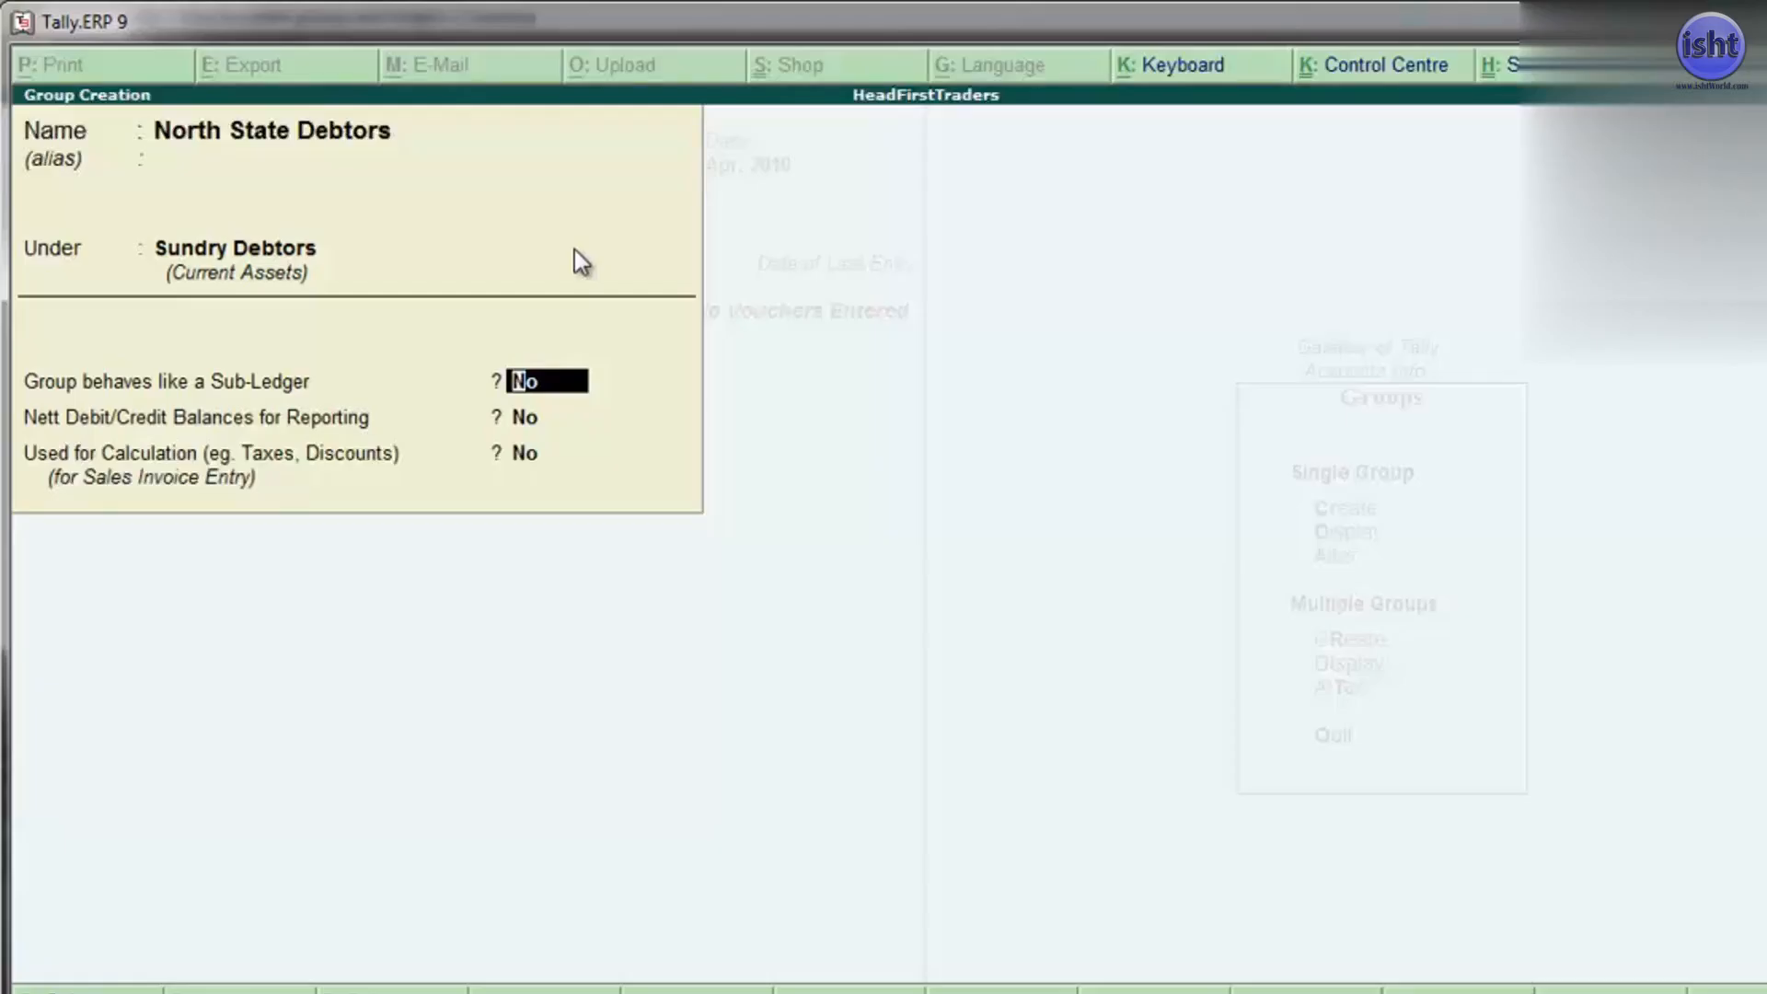
Set the North State Debtors group to behave like a sub-ledger, keep the other two options at No, and save it
type("yes")
key("Return")
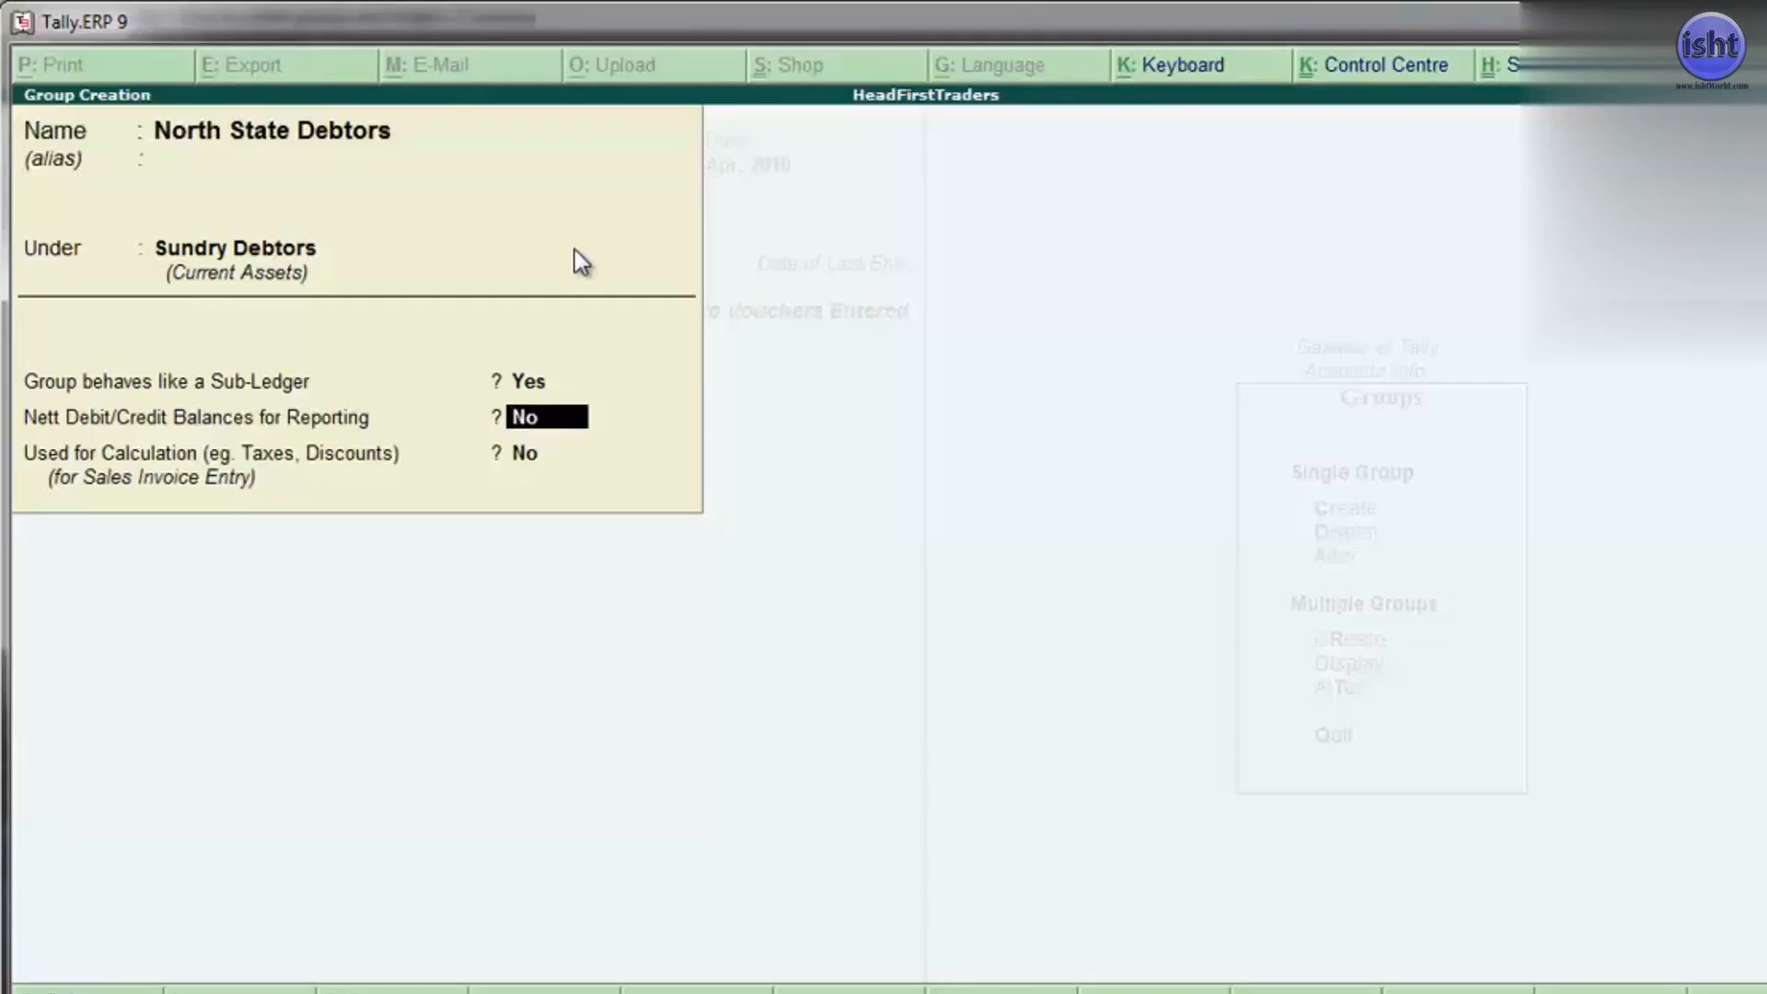
key("Return")
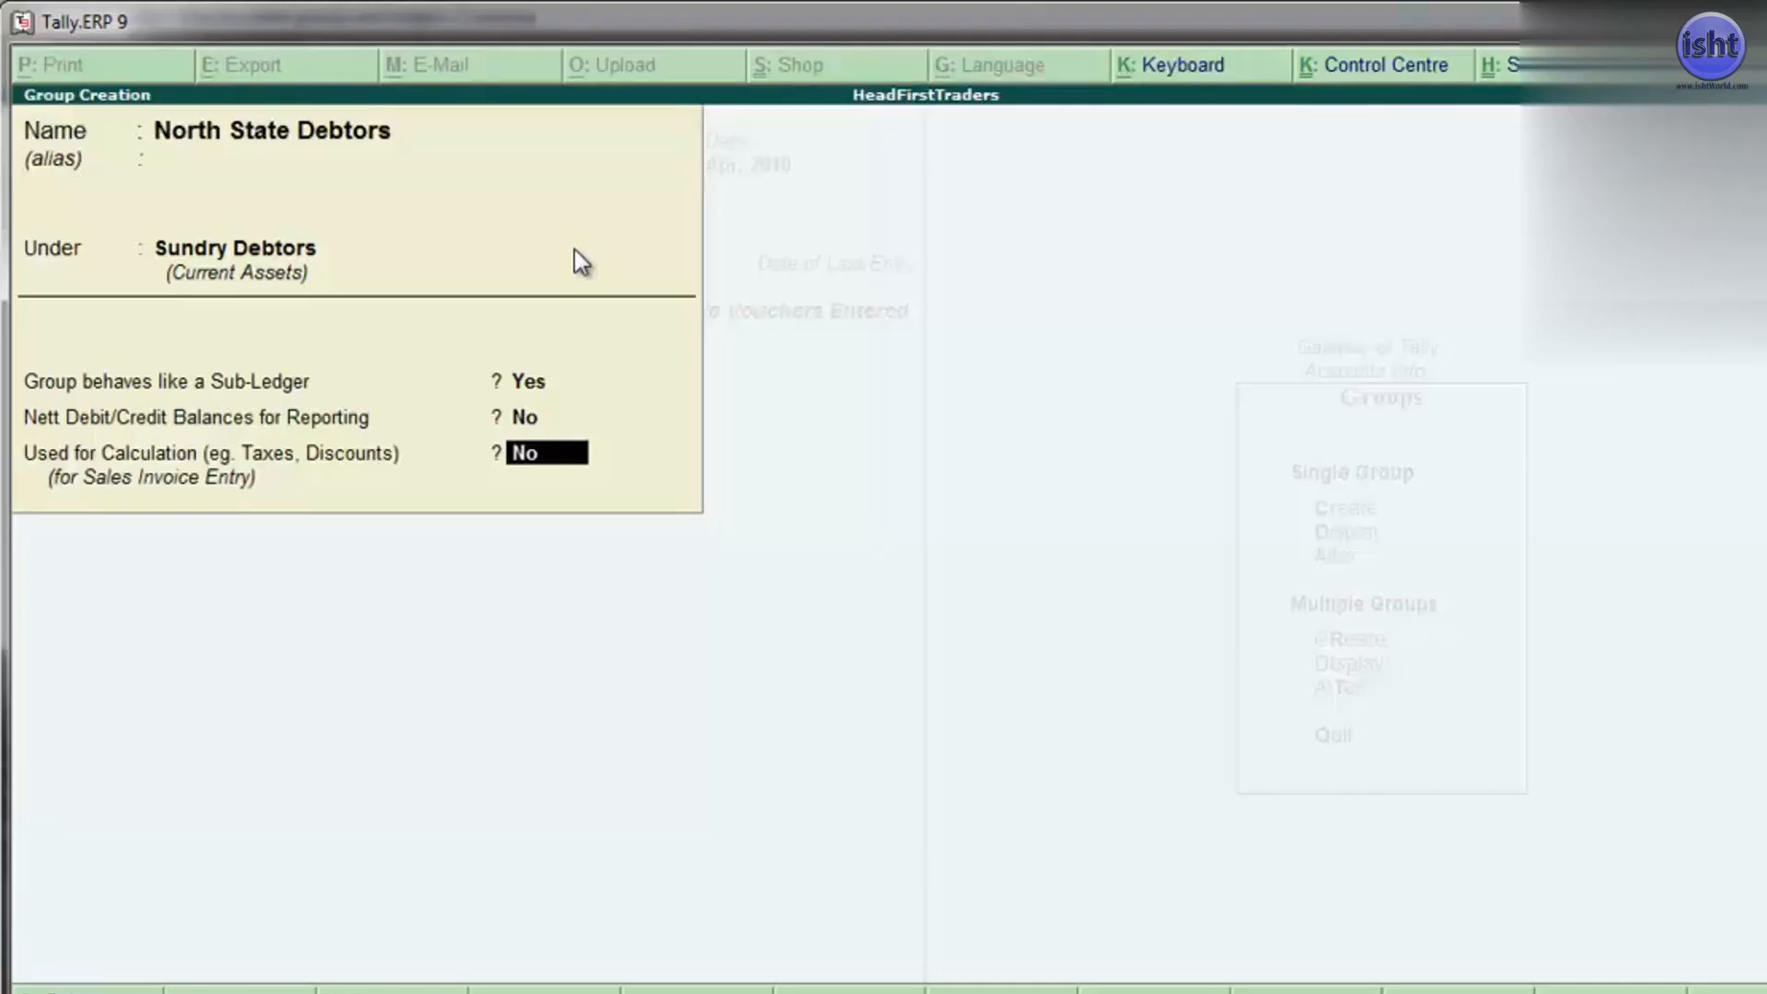
key("Return")
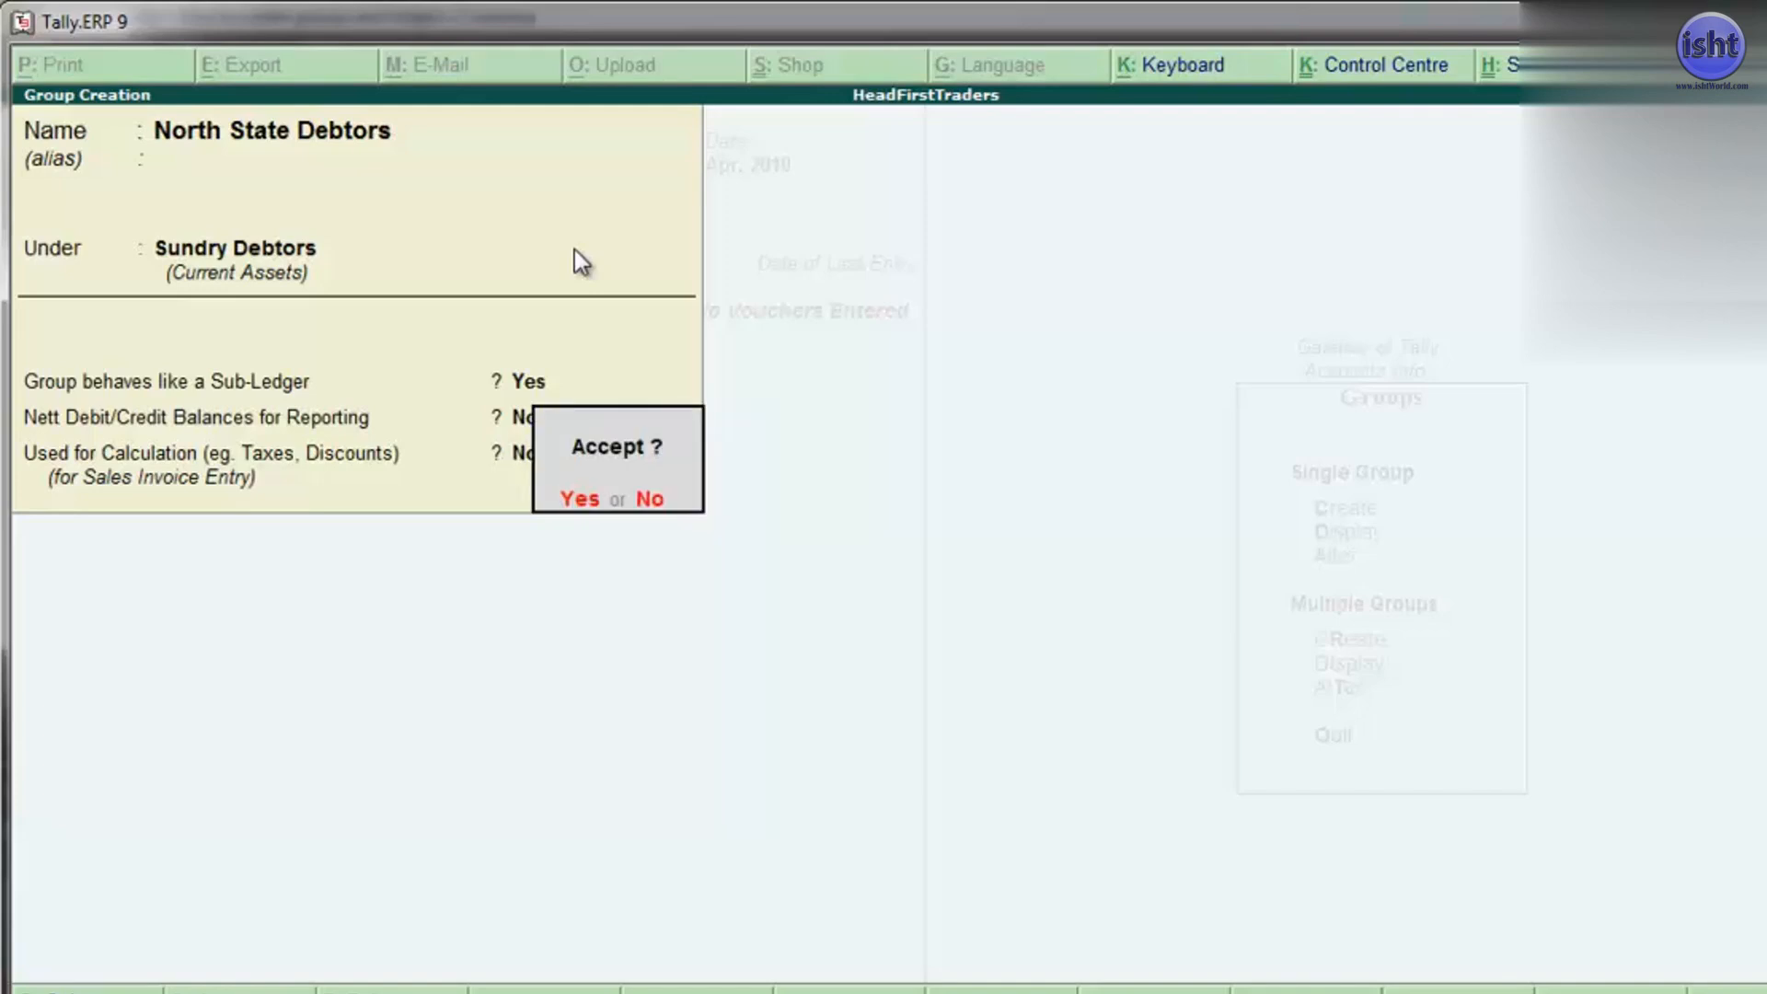
key("Return")
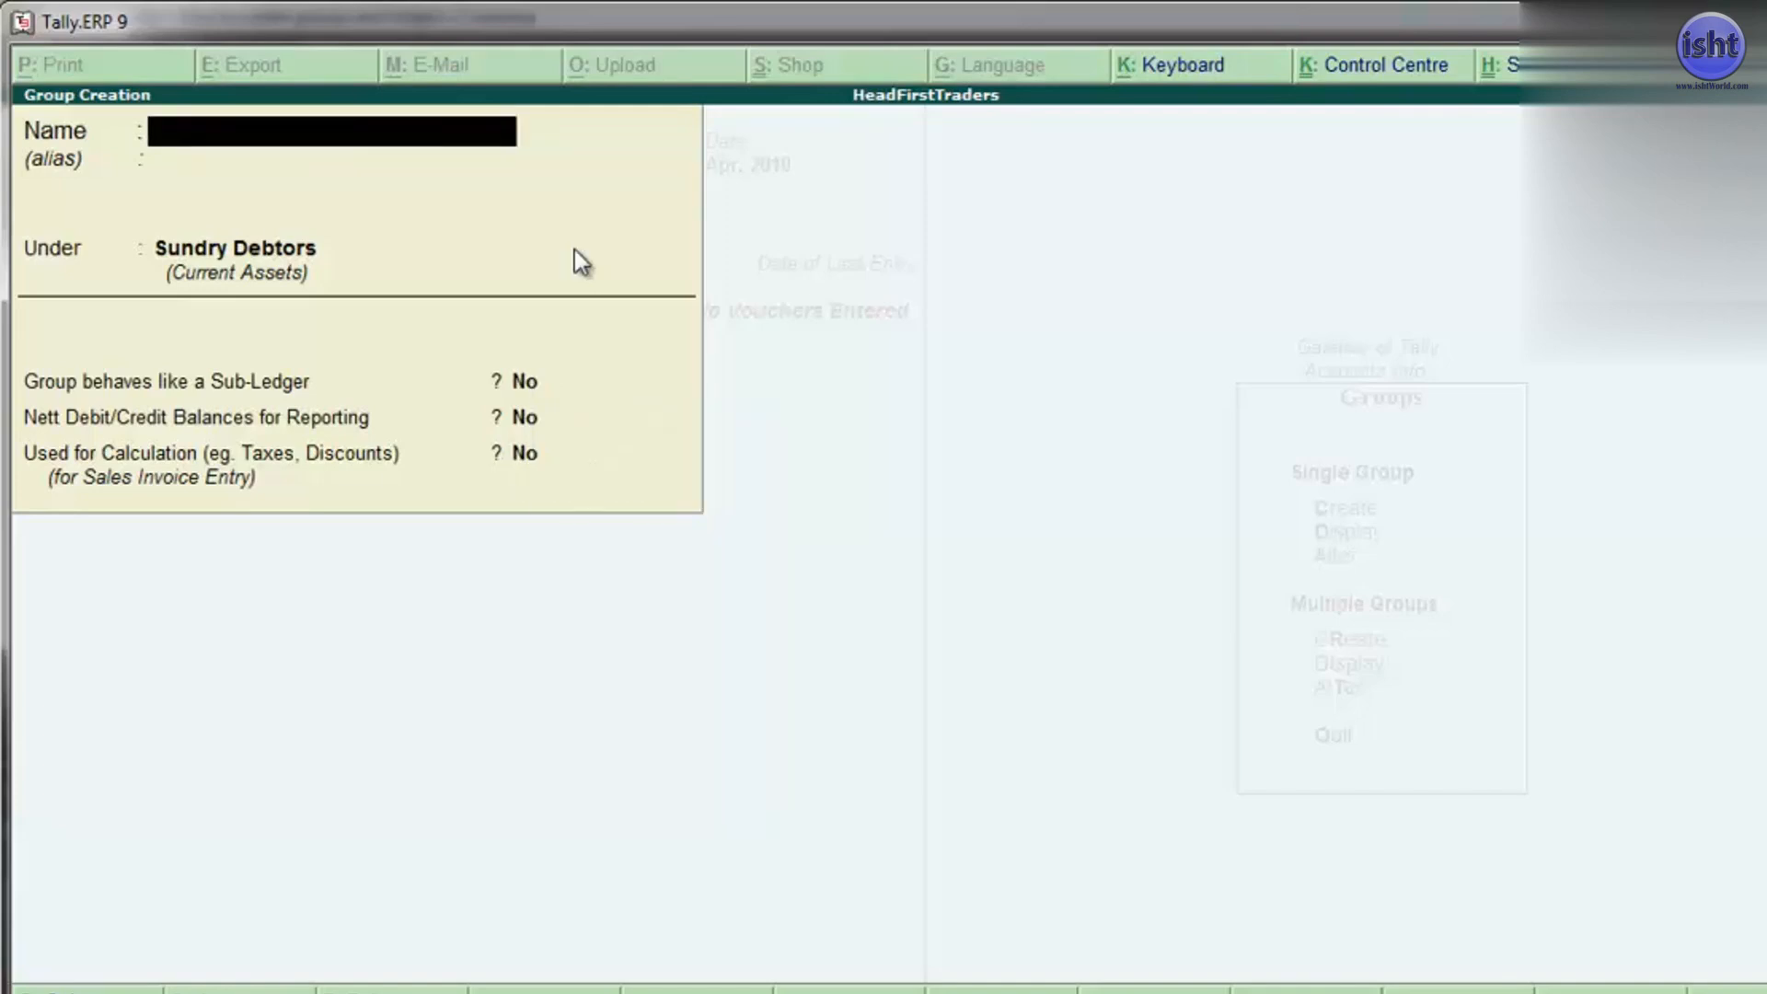
Name a second group South State Debtors, leaving its alias empty and its parent group as Sundry Debtors
type("South StateDebo")
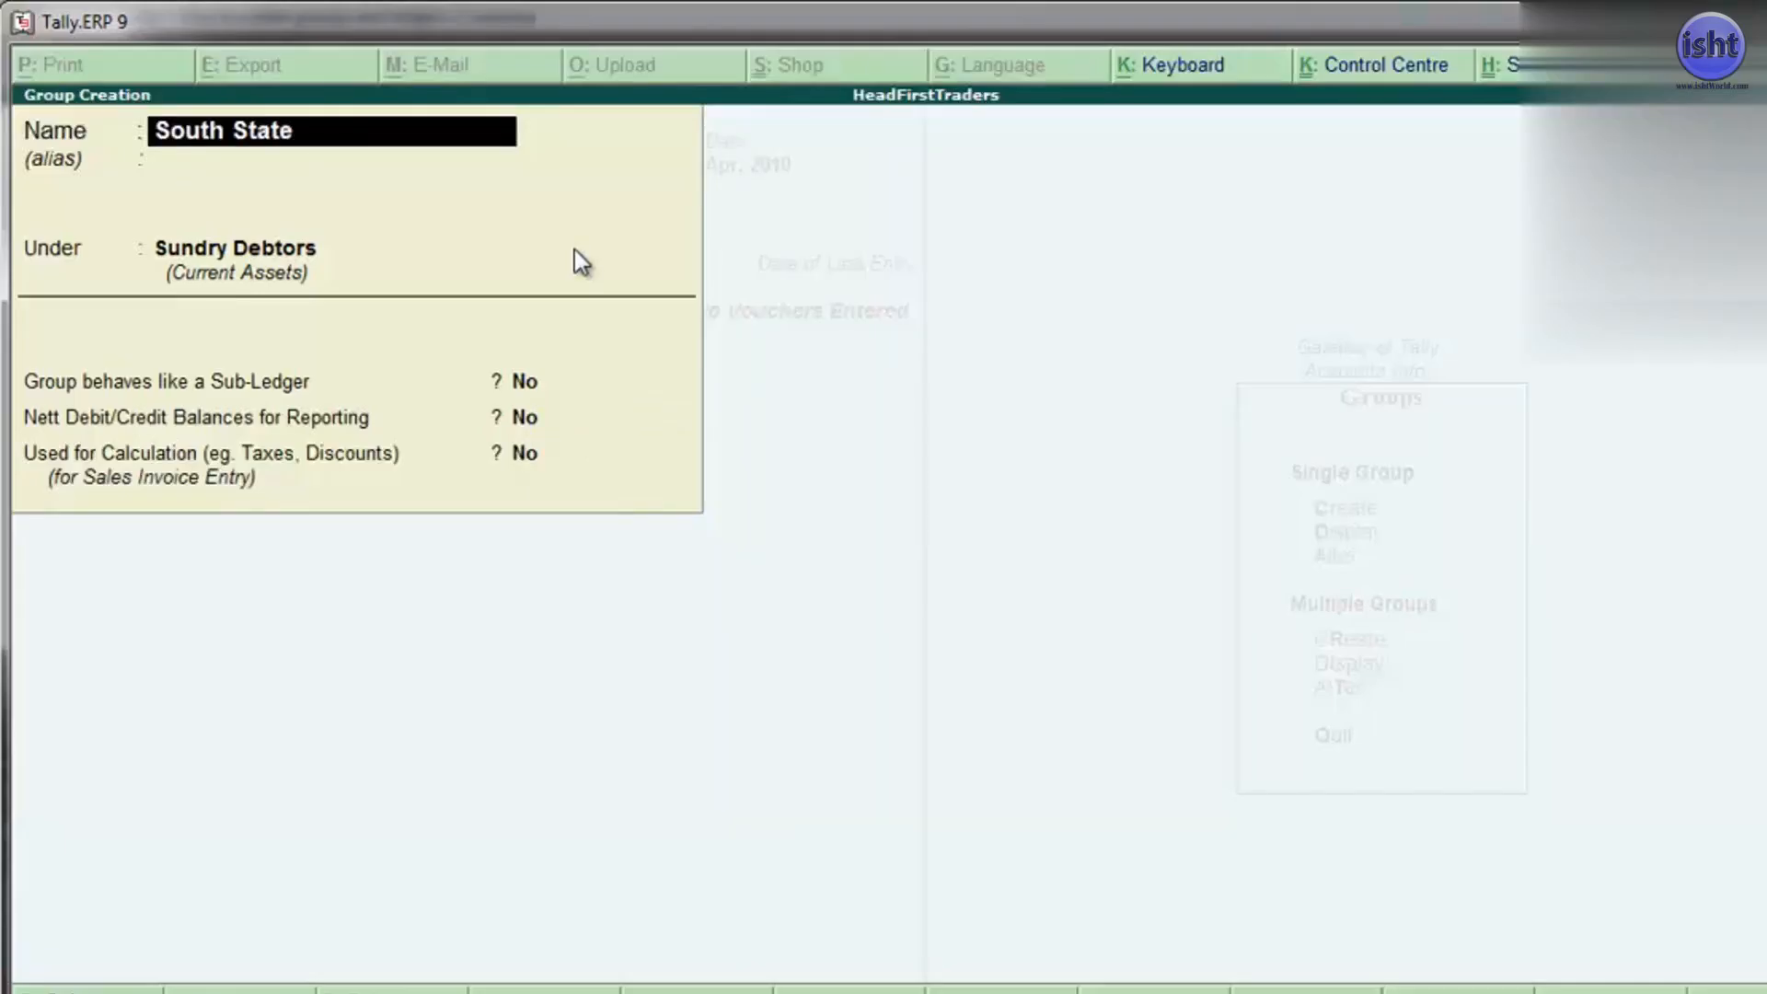
key("BackSpace")
key("BackSpace")
key("BackSpace")
key("BackSpace")
type("De")
key("BackSpace")
key("BackSpace")
type("Debtos")
key("BackSpace")
type("rs")
key("Return")
key("Return")
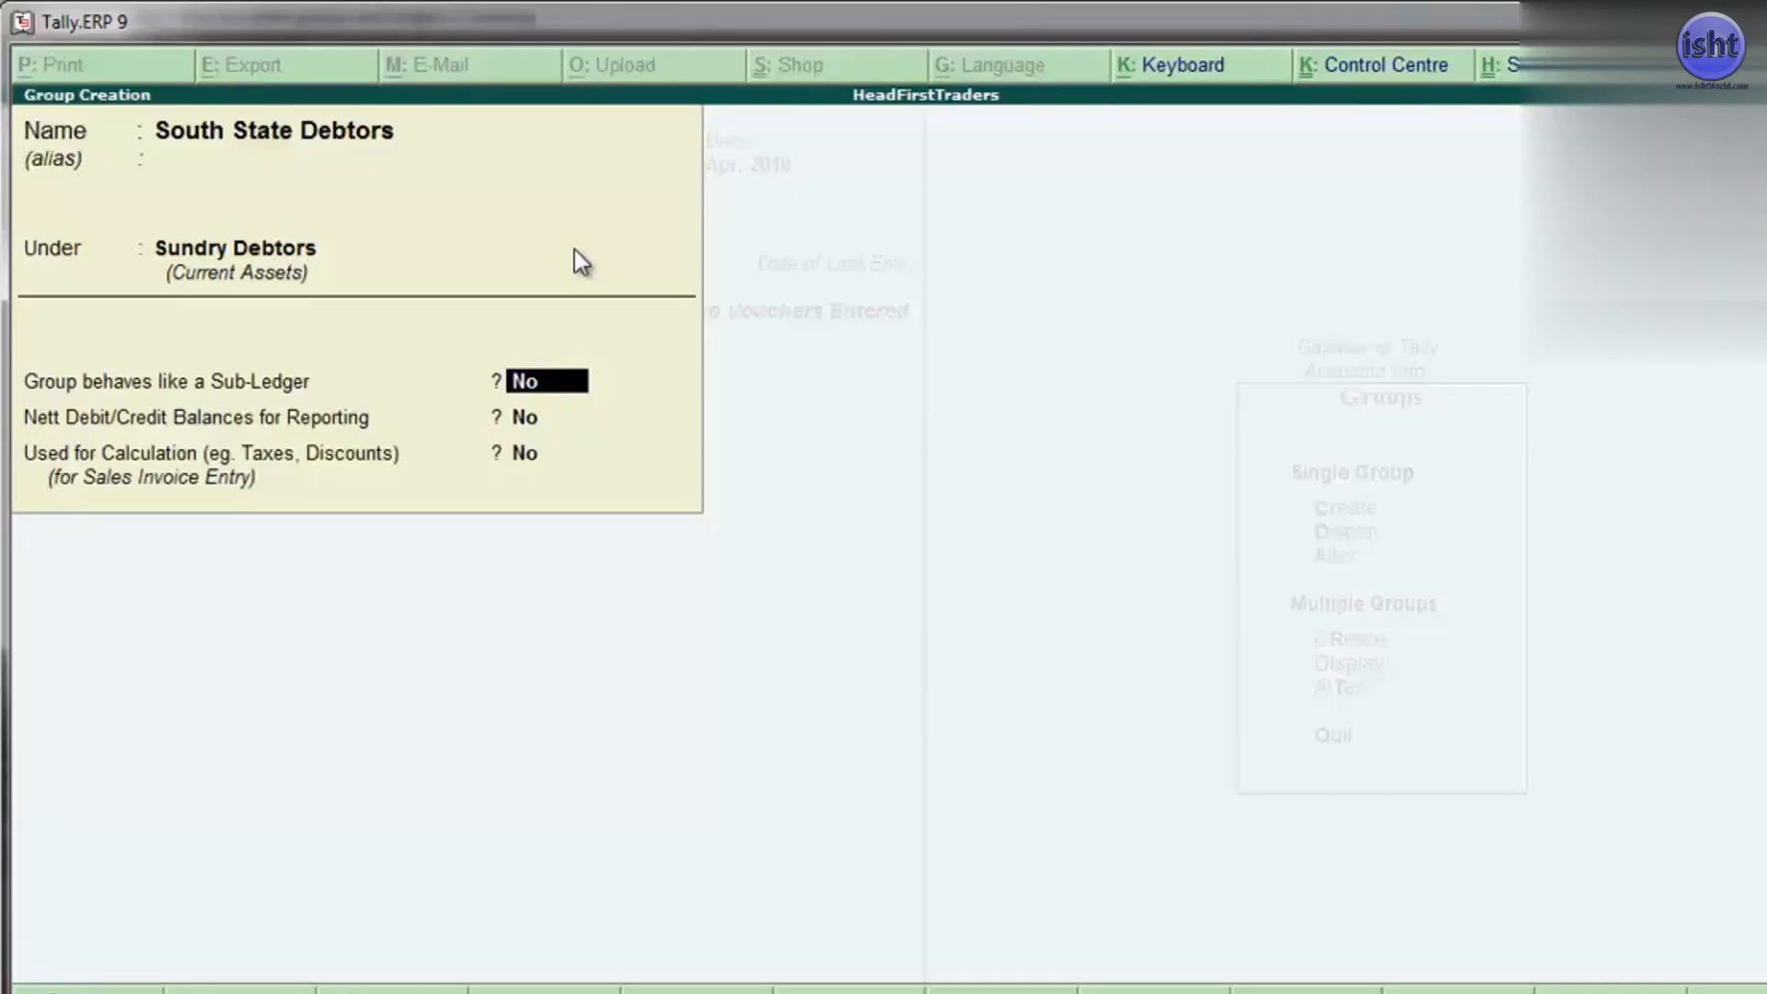
Save the South State Debtors group with all three options left at No, and leave group creation
key("Return")
key("Return")
key("Return")
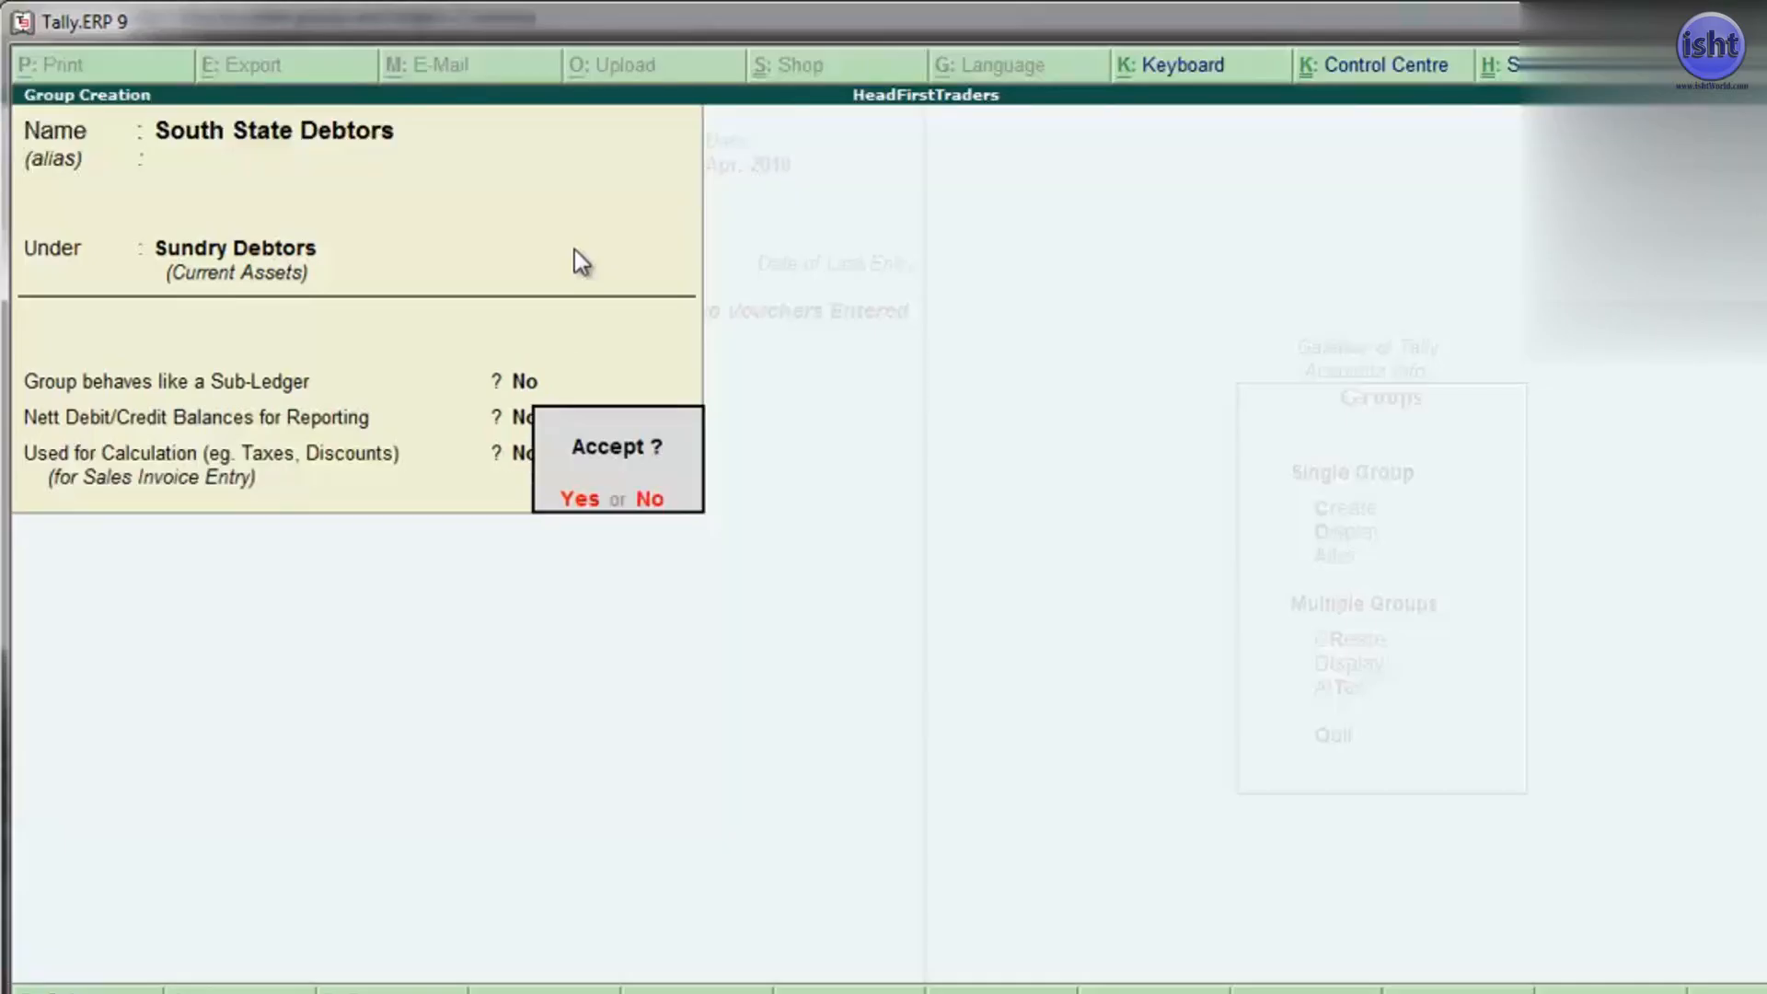
key("Return")
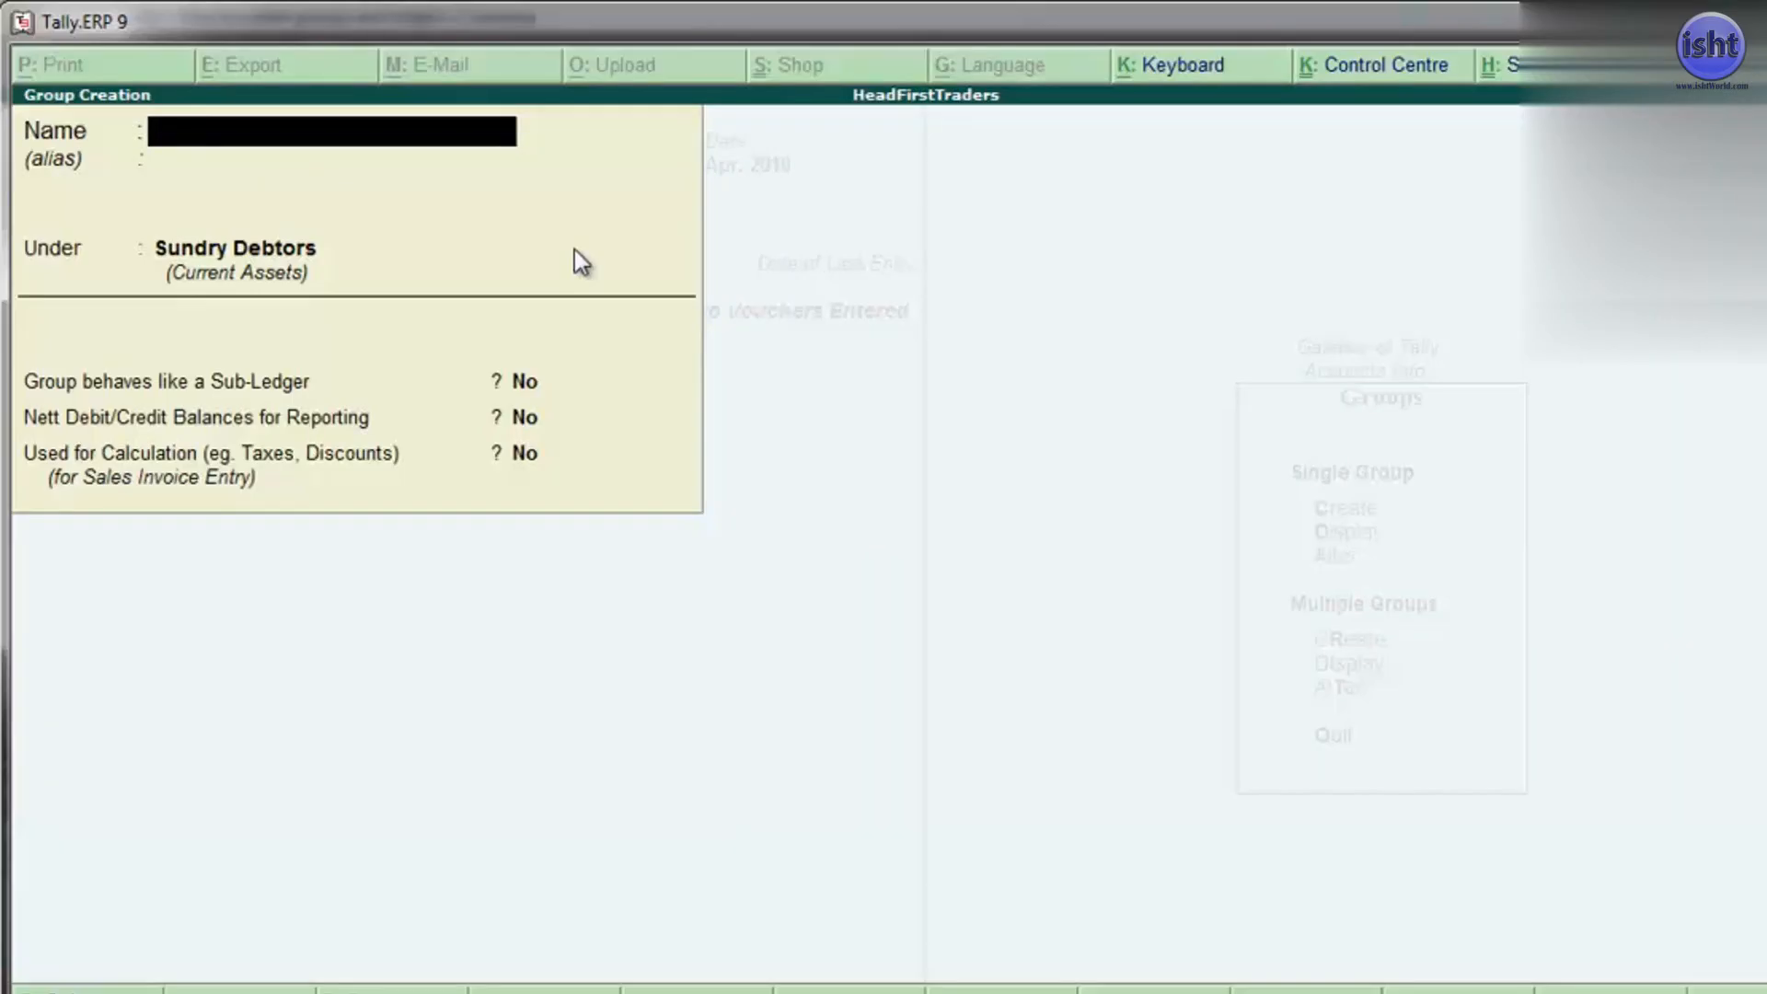
key("Escape")
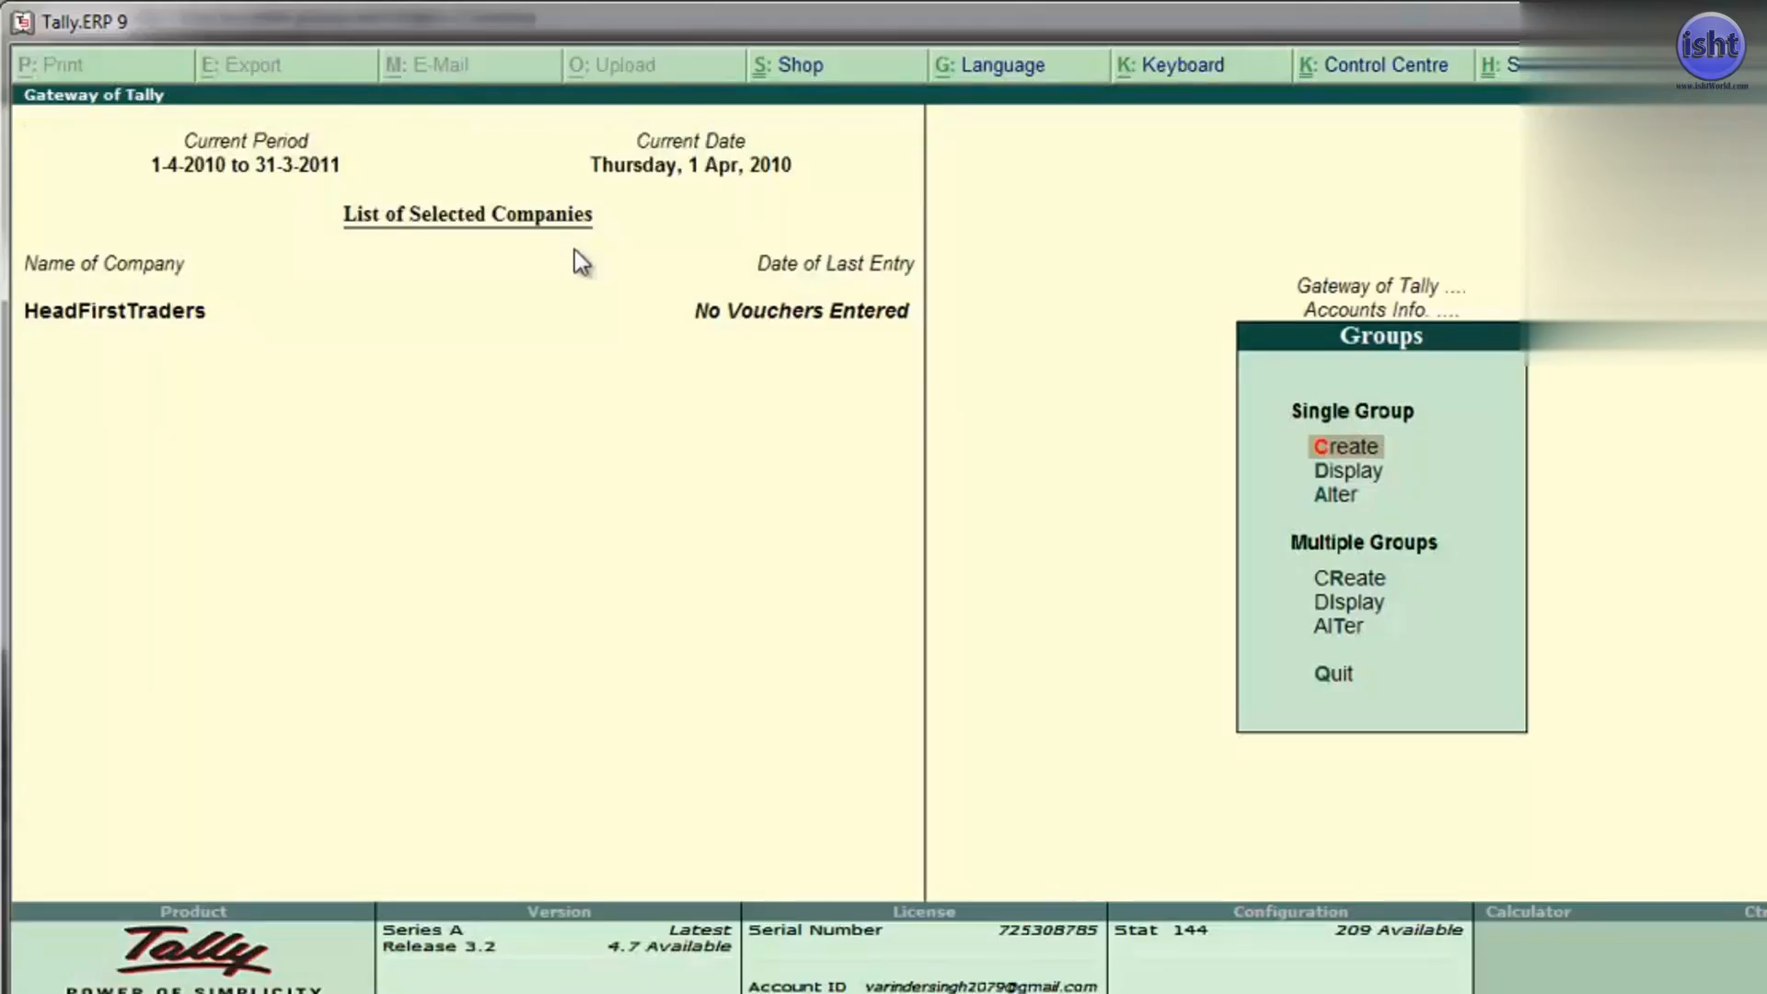
Look through the list of groups for the North State Debtors and South State Debtors entries, and return to the accounts information options
key("Down")
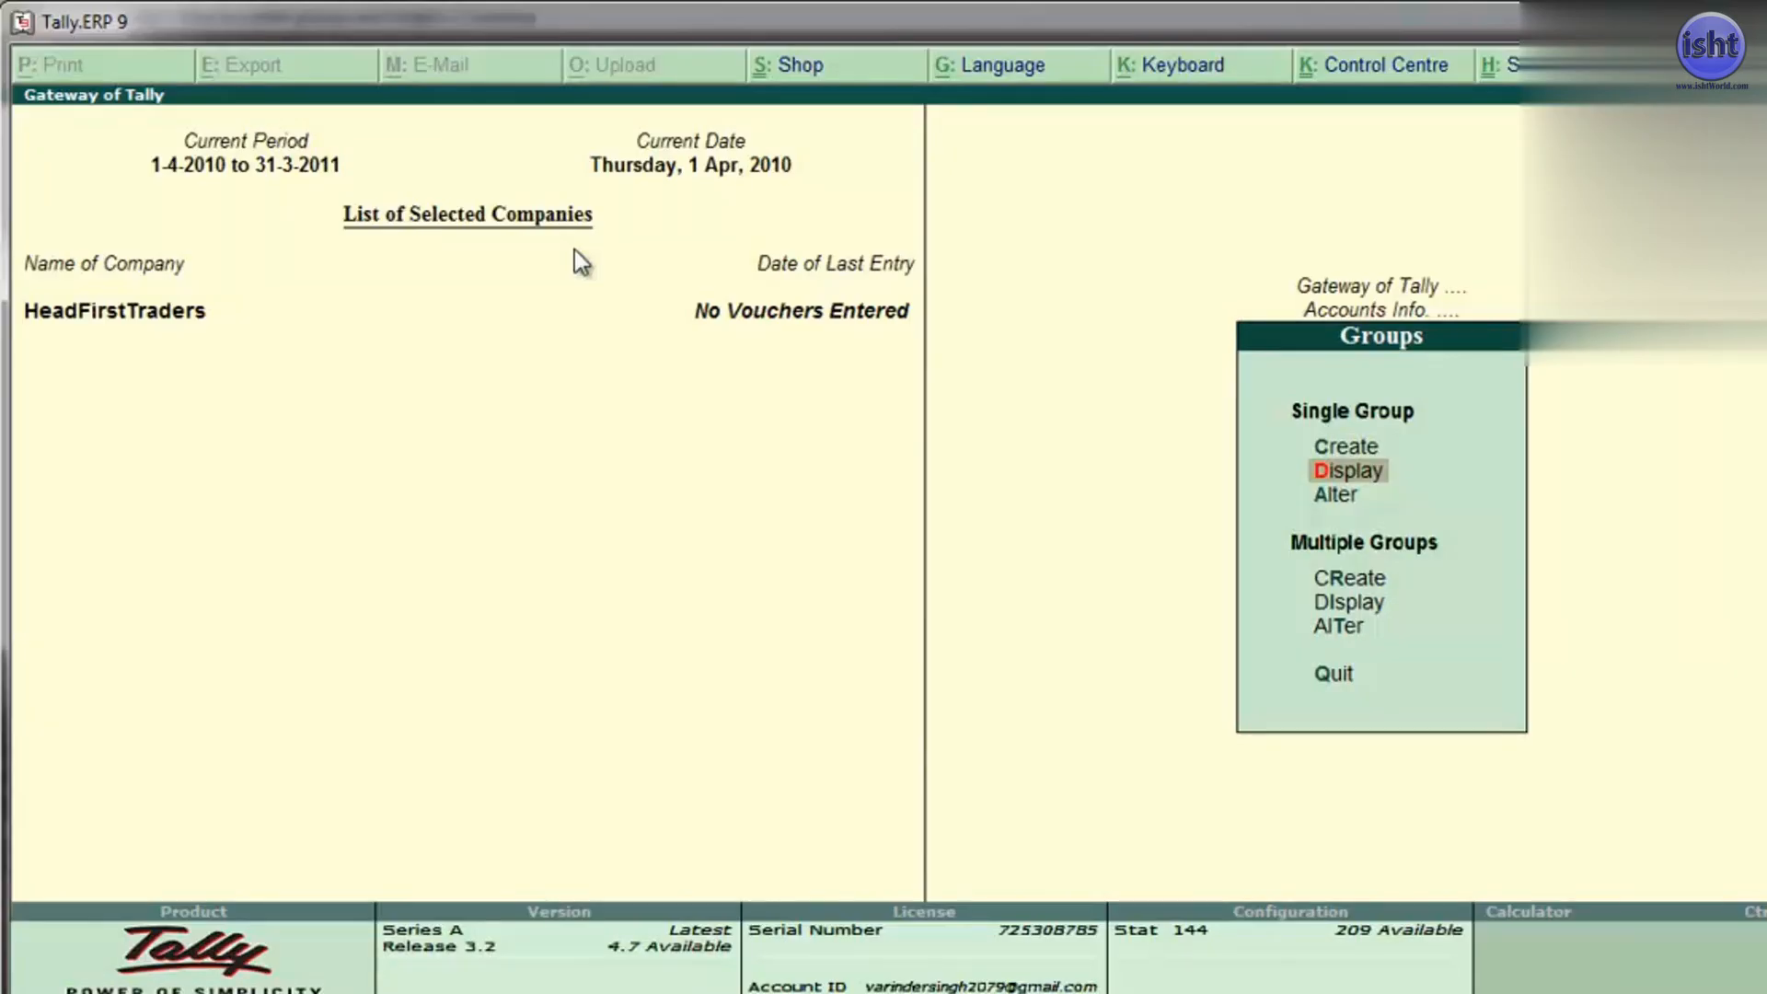
key("Return")
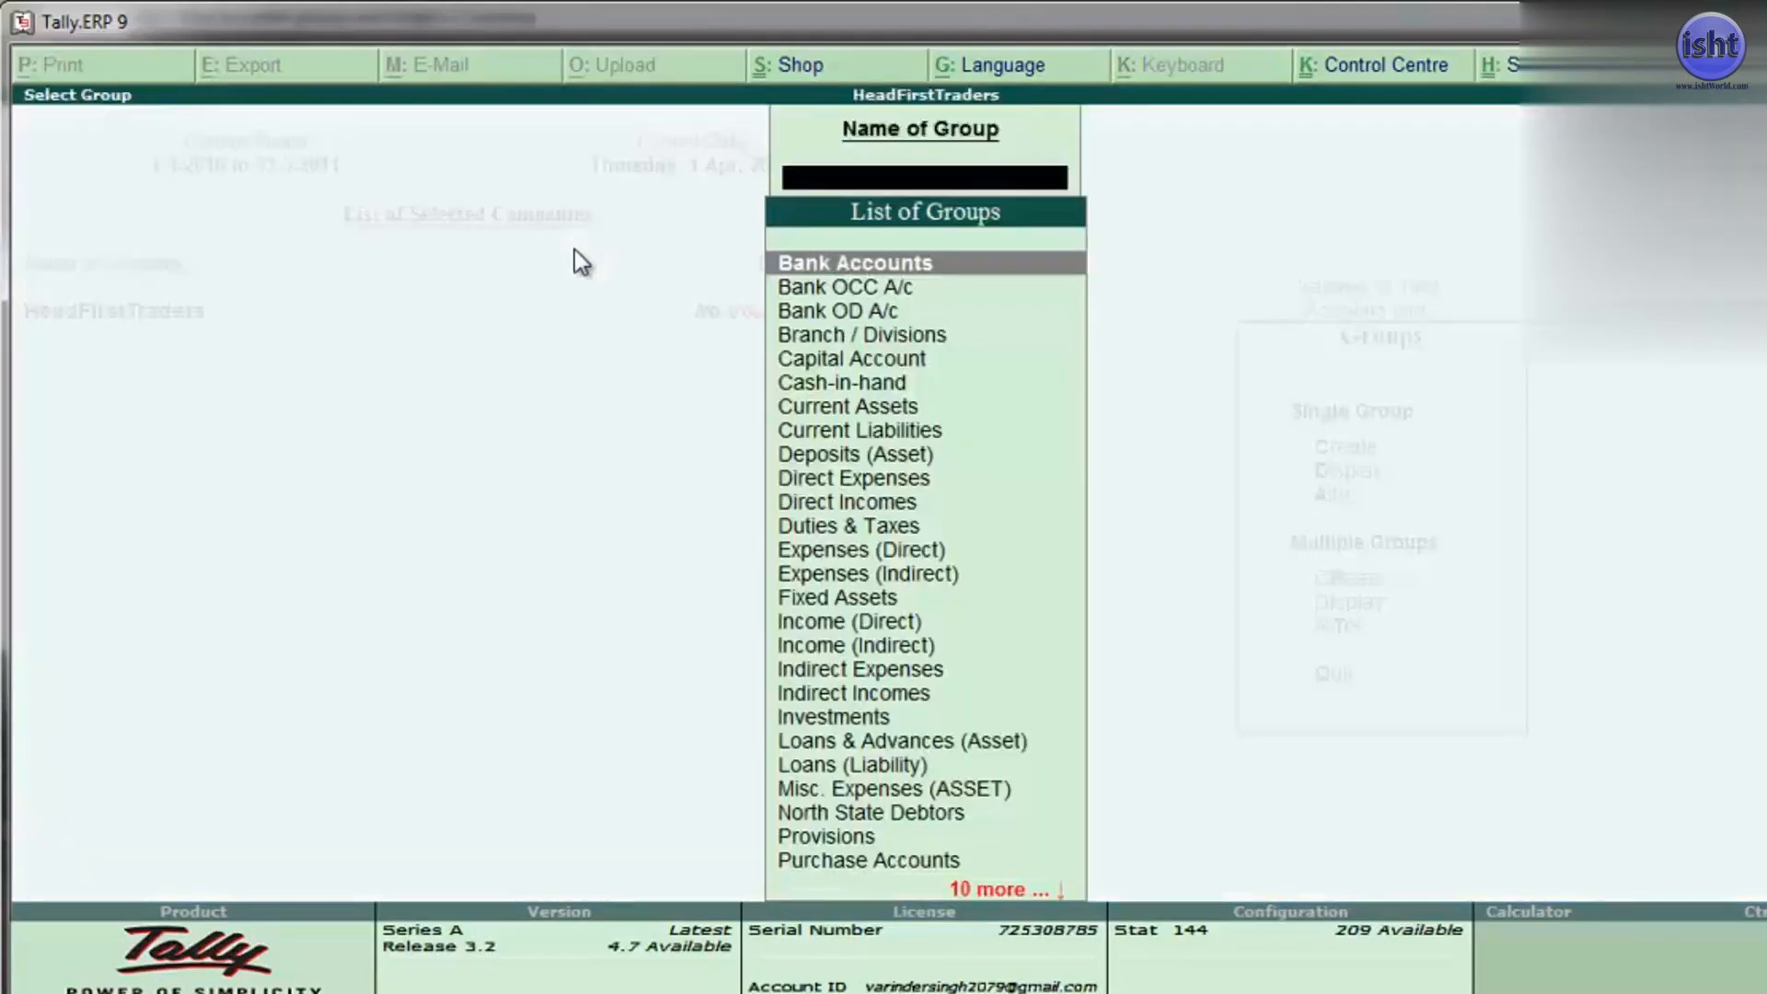
key("Down")
key("Down")
key("Down")
key("Down")
key("Down")
key("Down")
key("Down")
key("Down")
key("Down")
key("Down")
key("Down")
key("Down")
key("Down")
key("Down")
key("Down")
key("Down")
key("Down")
key("Down")
key("Down")
key("Down")
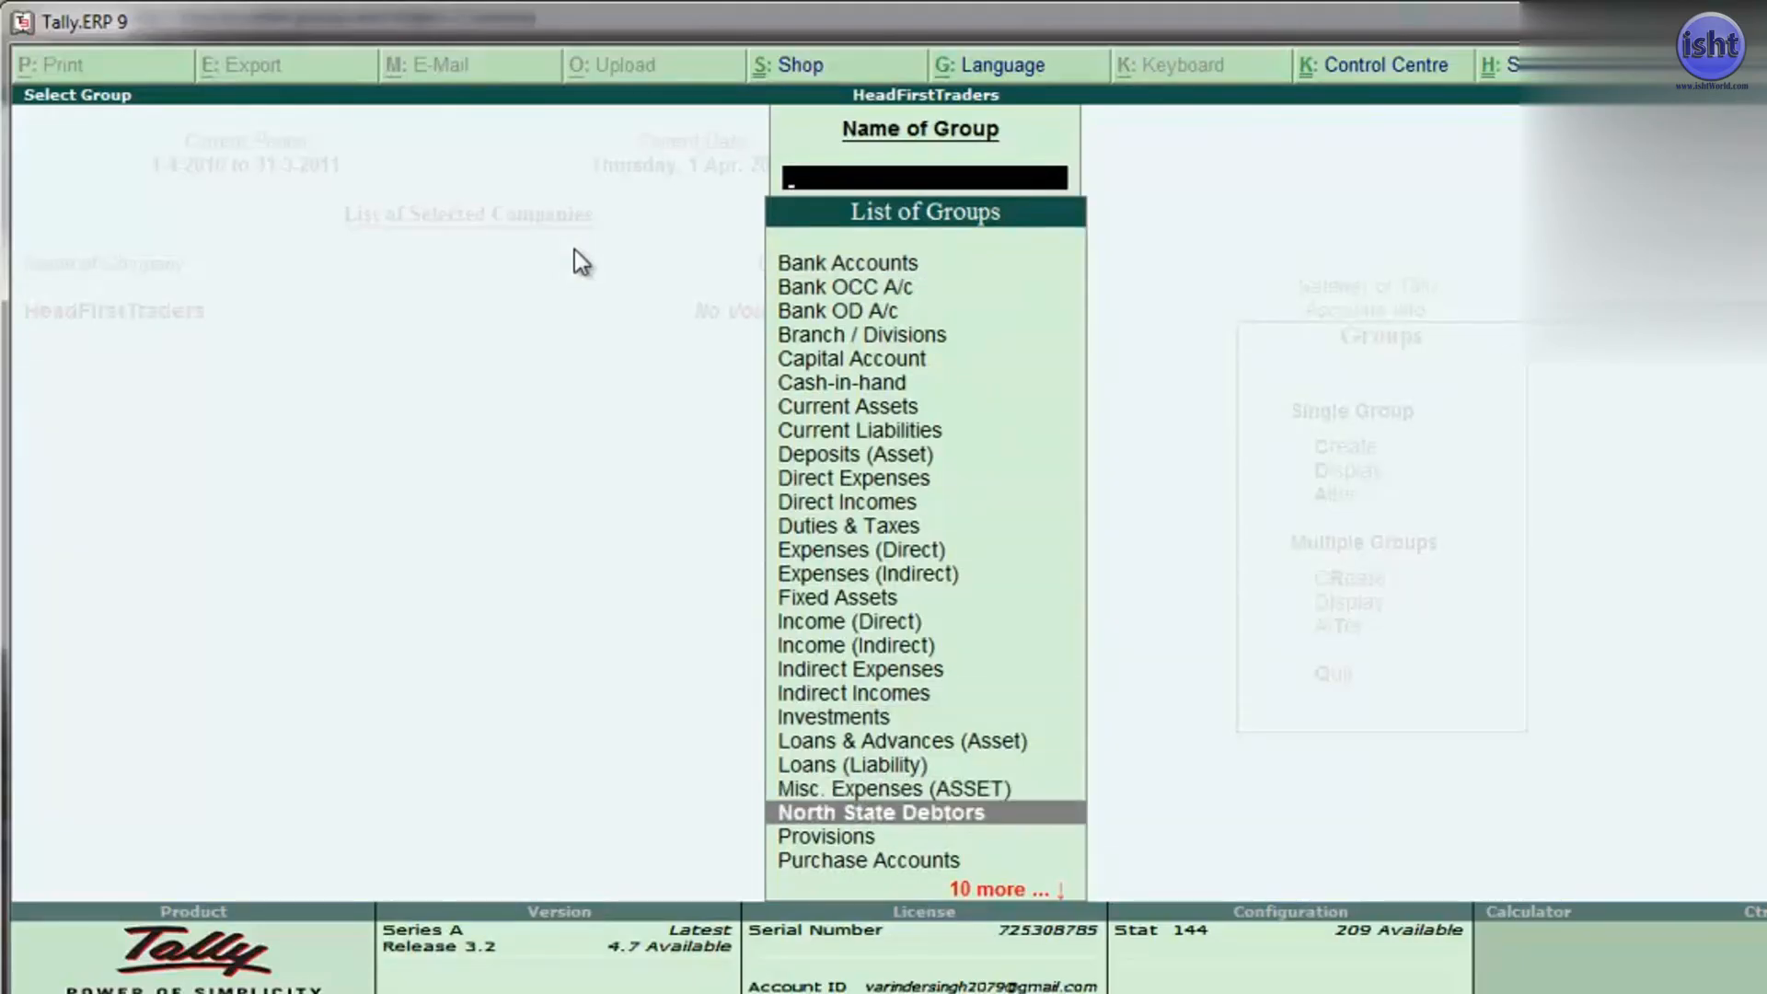
key("Down")
key("Down")
key("Down")
key("Down")
key("Down")
key("Down")
key("Down")
key("Down")
key("Up")
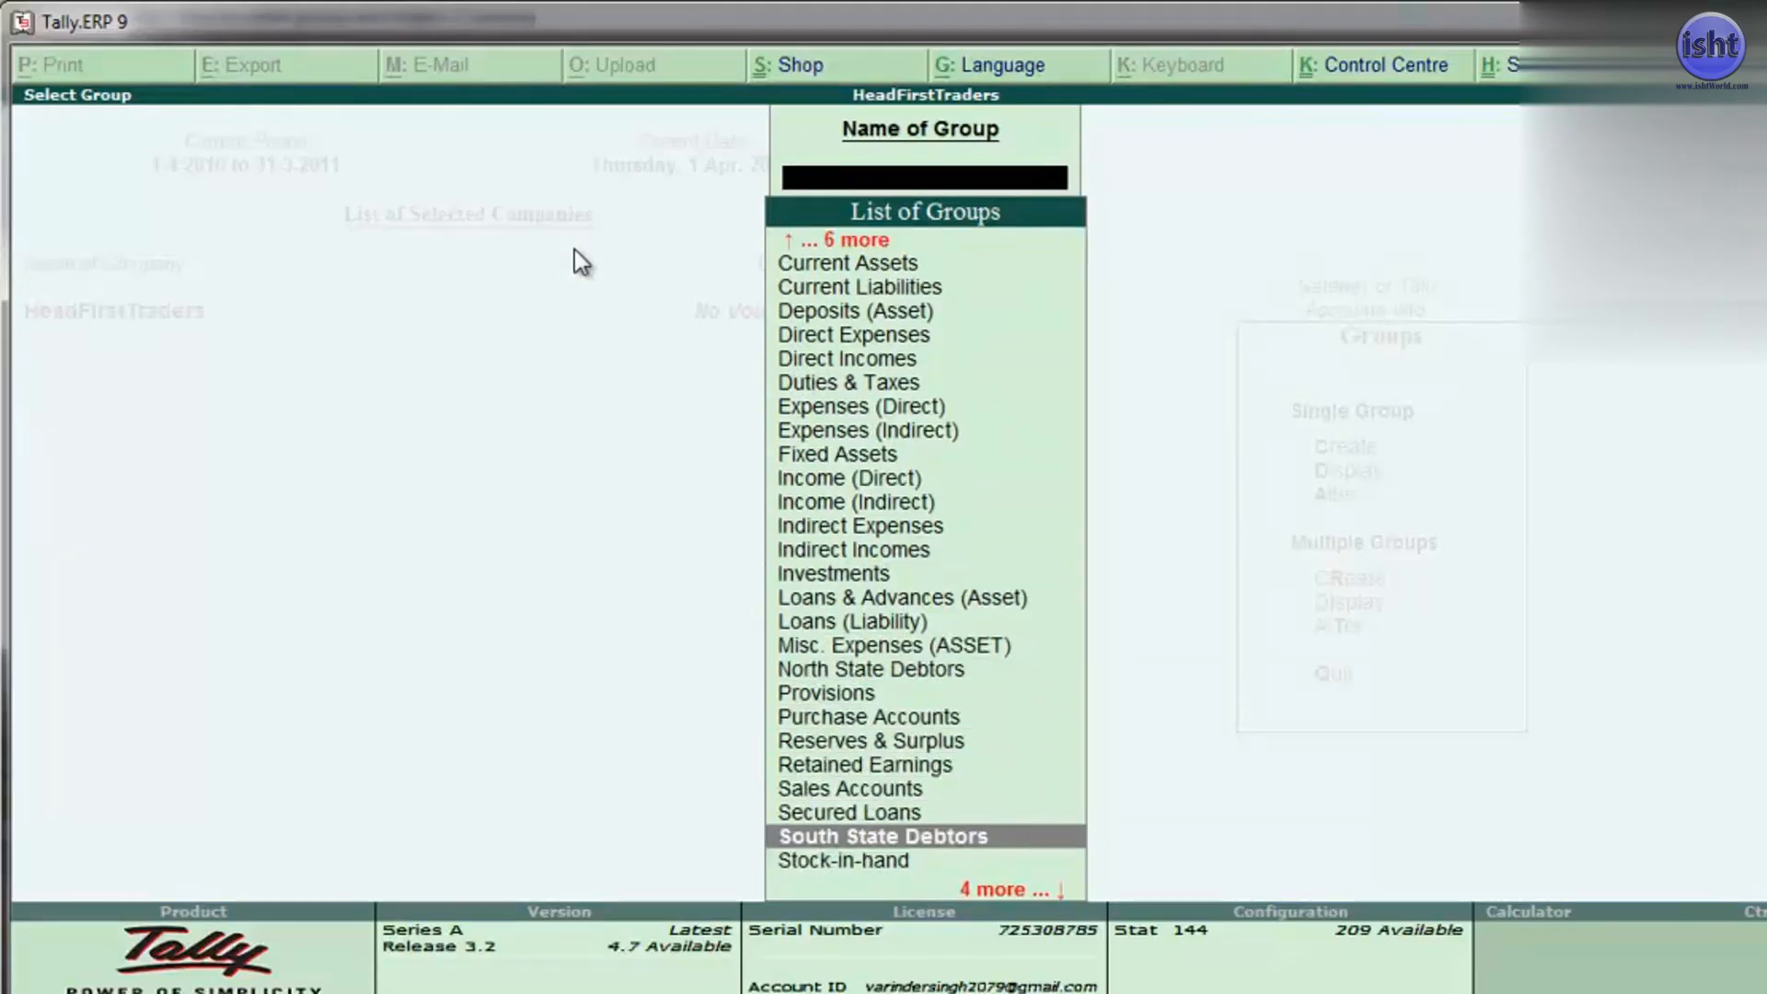
key("Up")
key("Up")
key("Up")
key("Up")
key("Up")
key("Up")
key("Up")
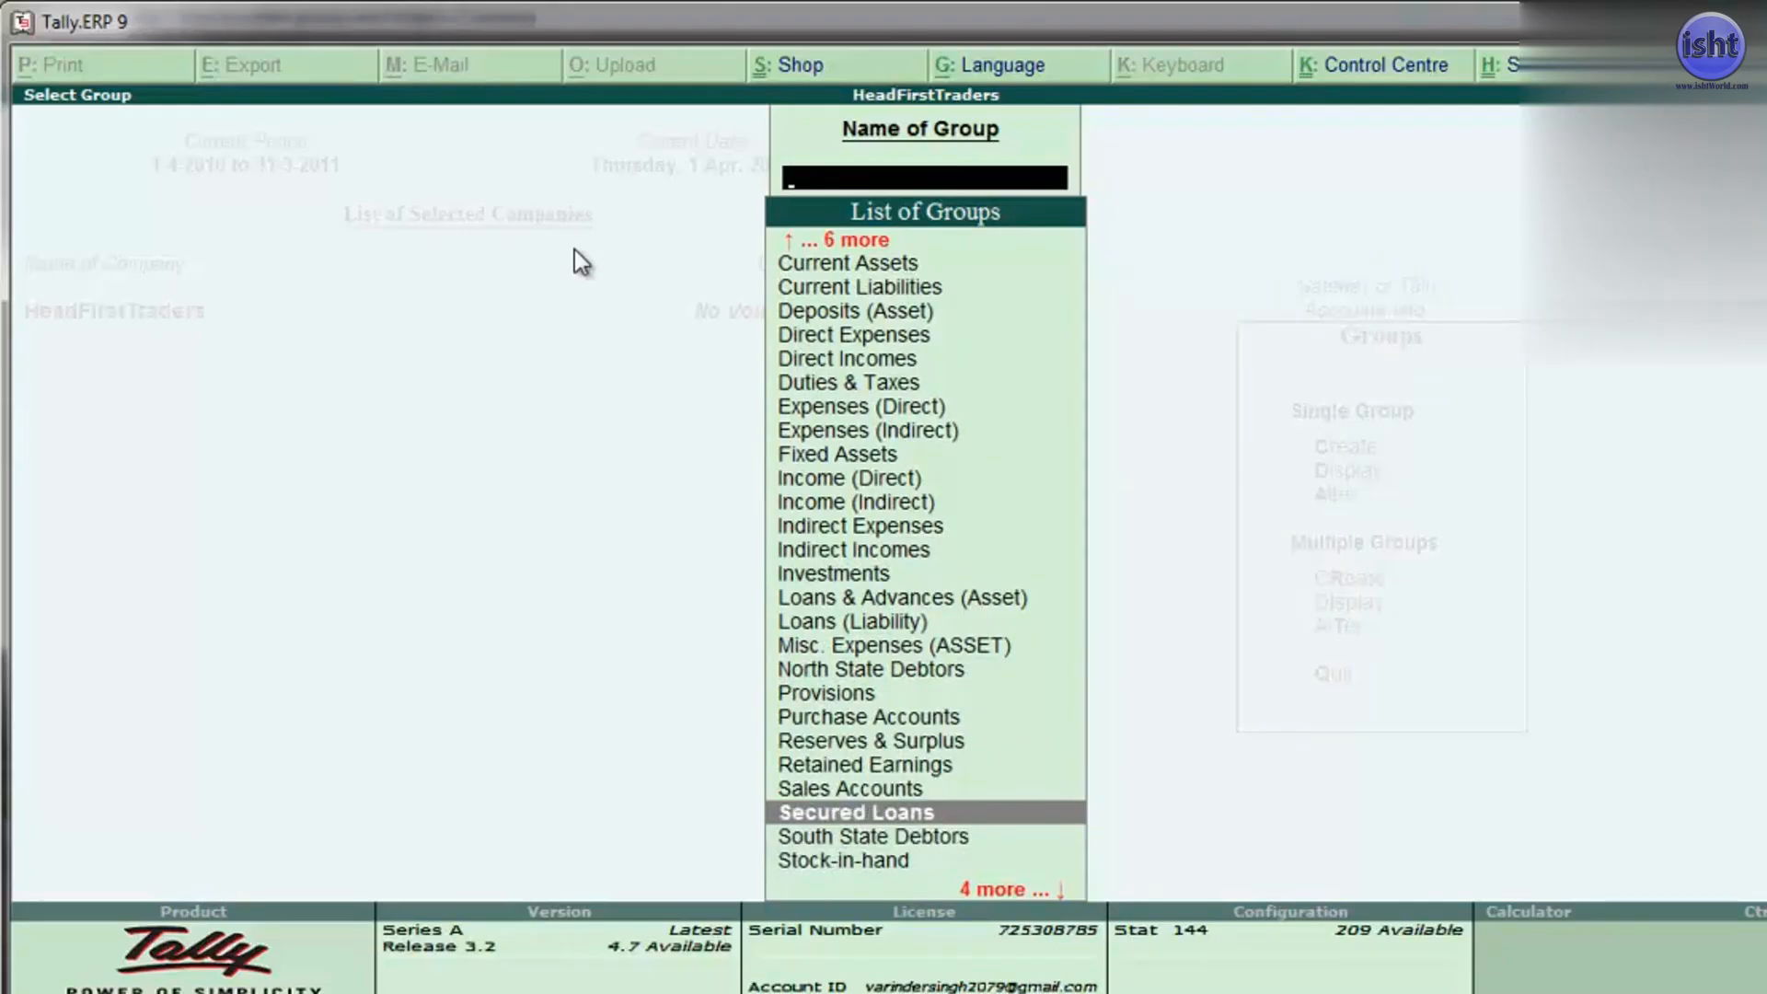
key("Down")
key("Down")
key("Down")
key("Down")
key("Down")
key("Down")
key("Down")
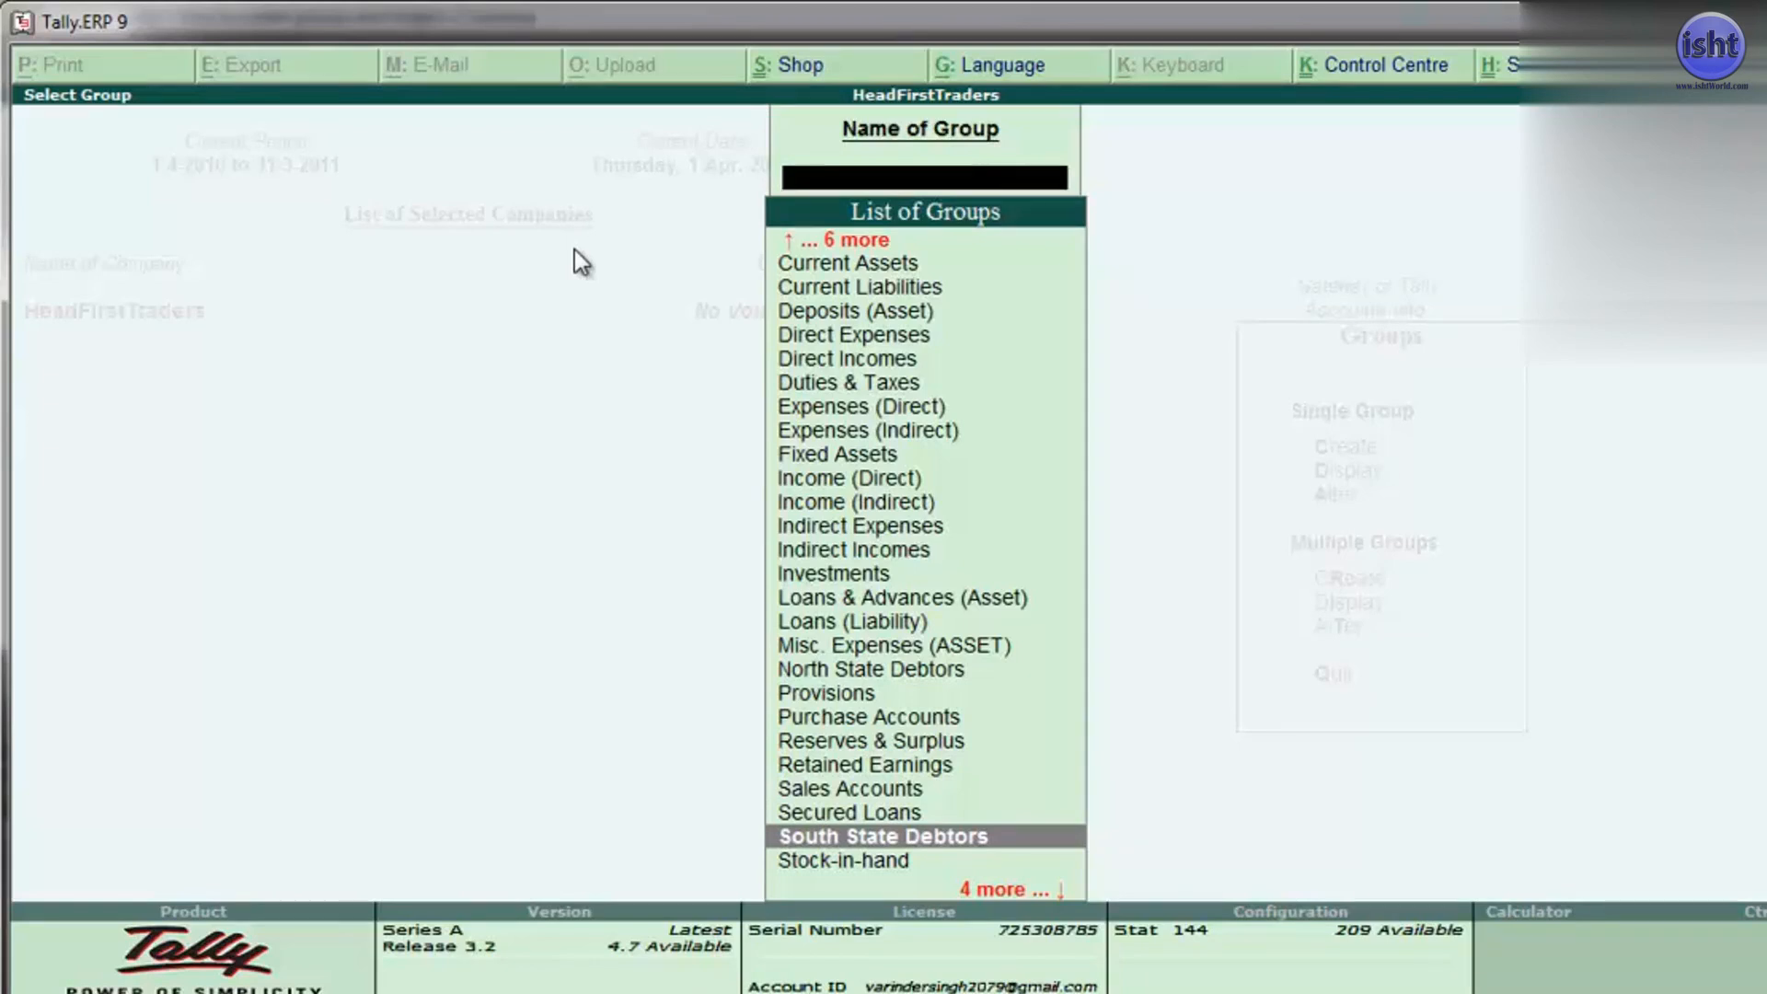
key("Escape")
key("Escape")
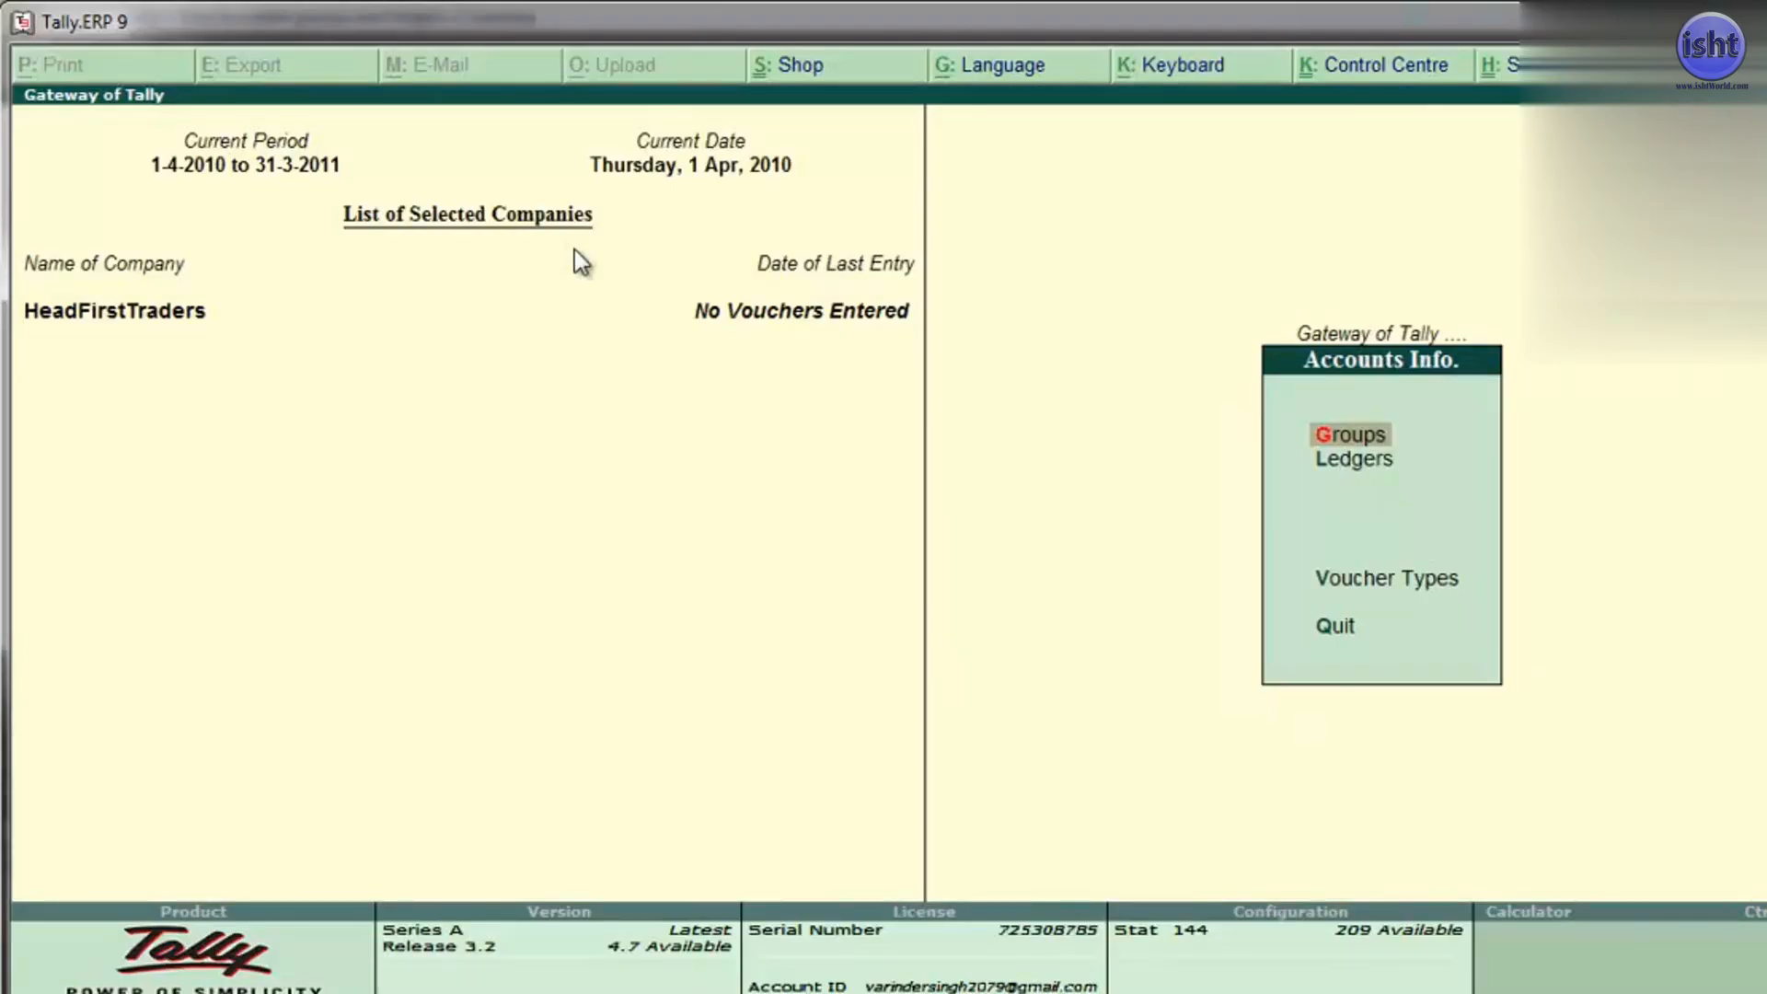
Start a new single ledger named Dinesh & Sons, without an alias
key("Down")
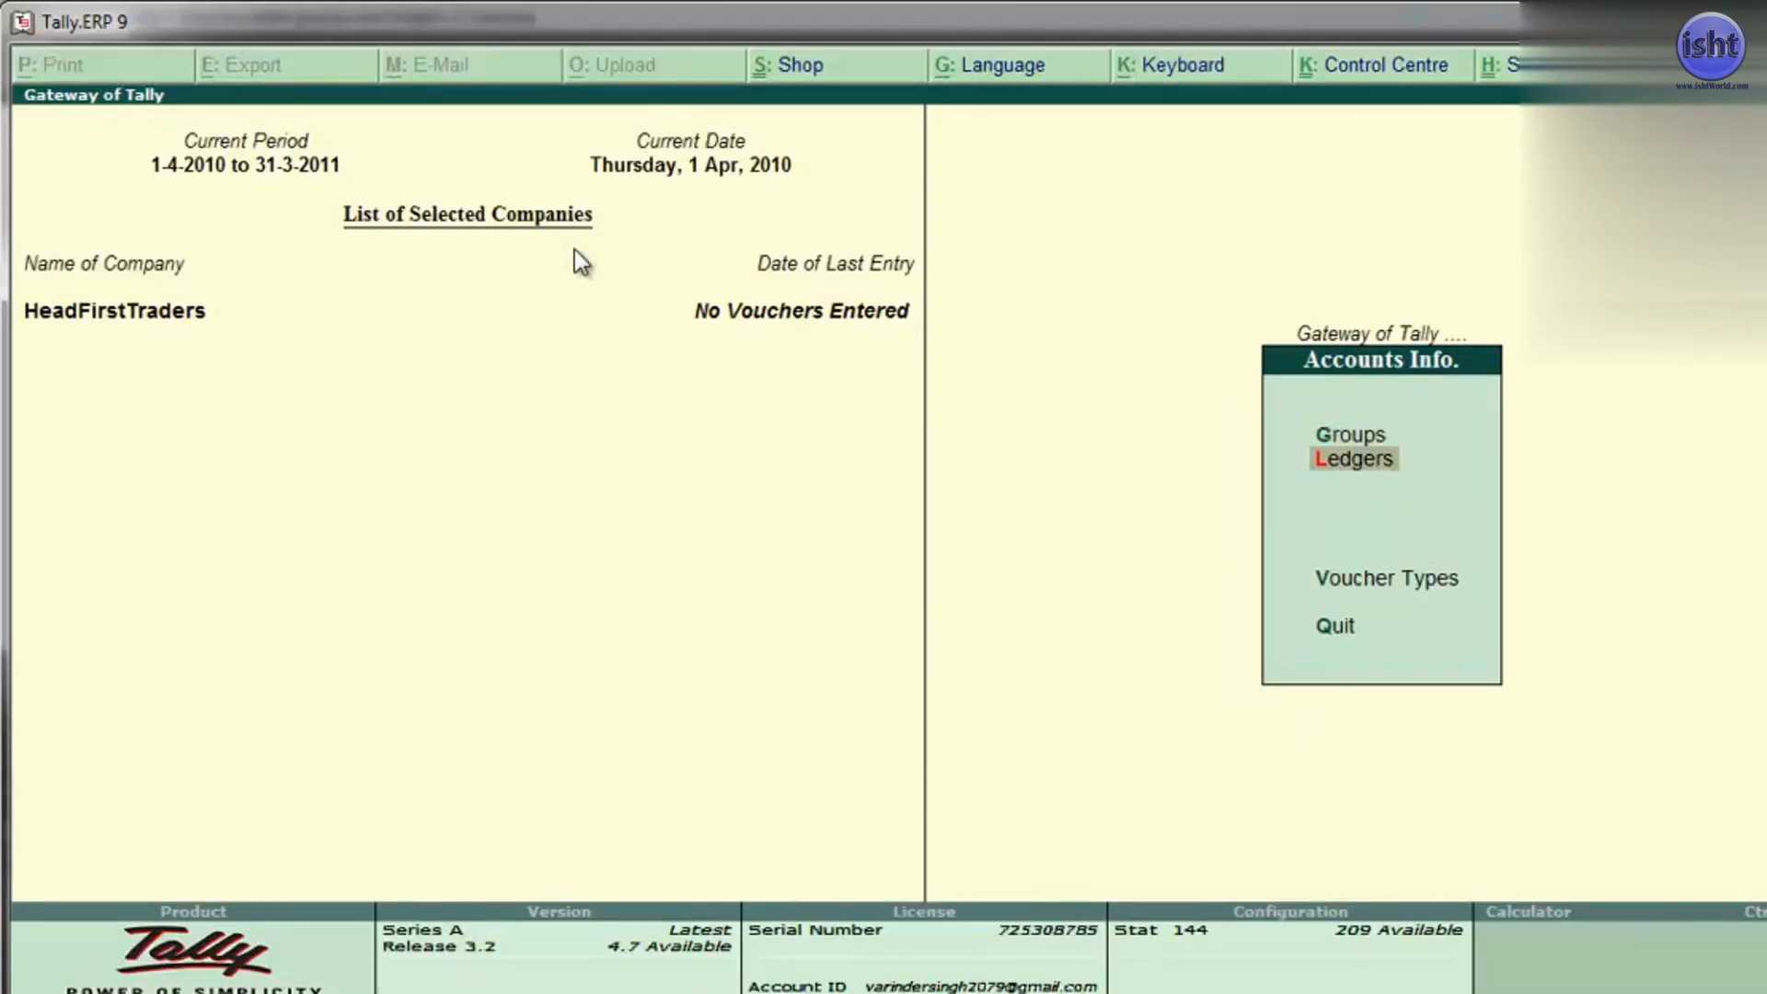
key("Return")
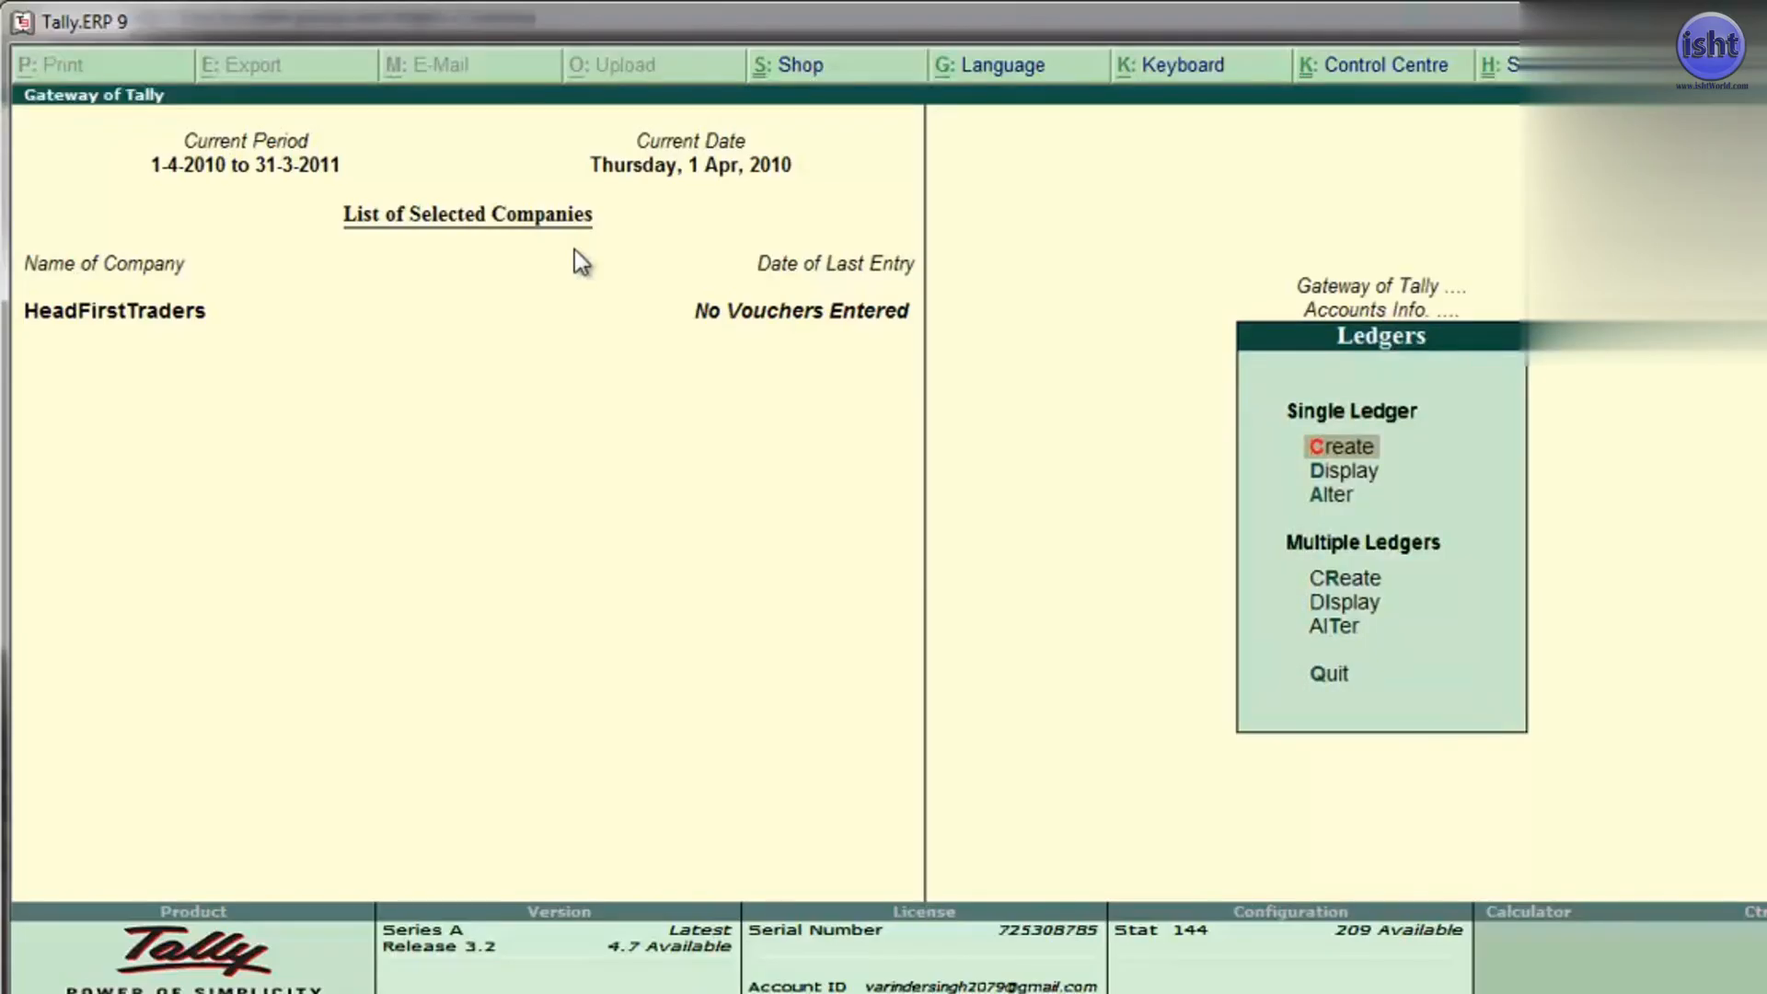
key("Return")
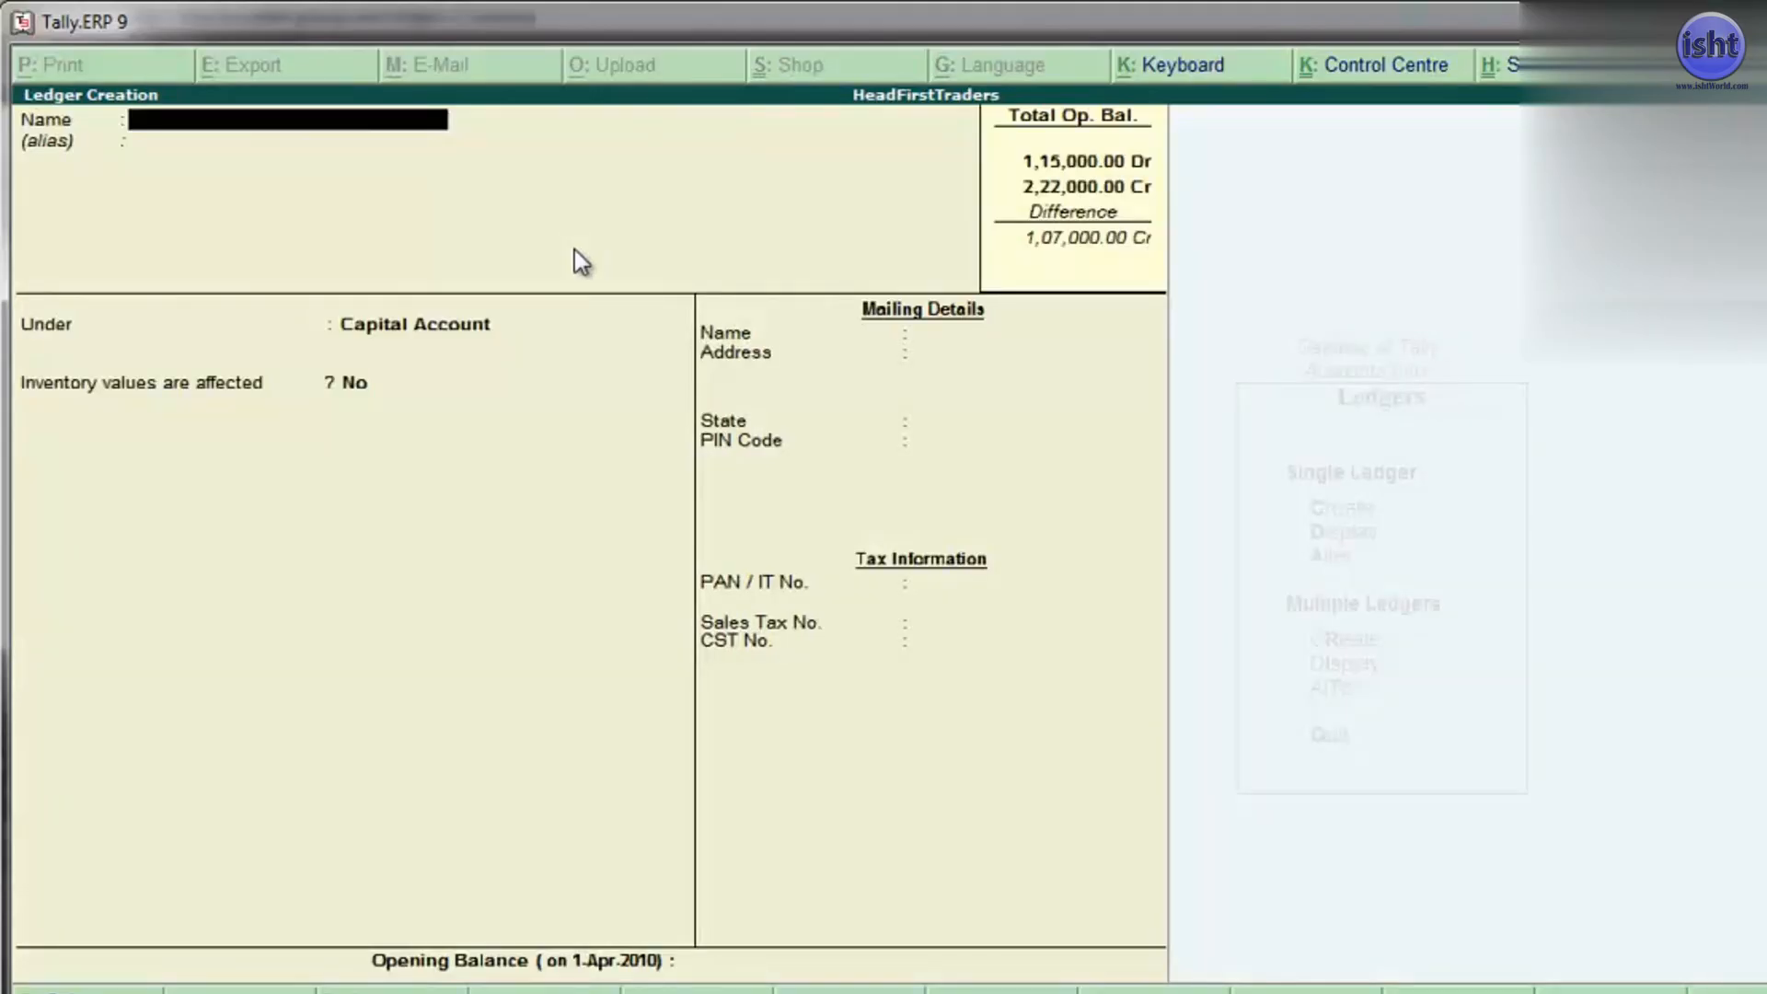
type("inesh")
type("and")
key("BackSpace")
key("BackSpace")
key("BackSpace")
type("& Sons")
key("Return")
key("Return")
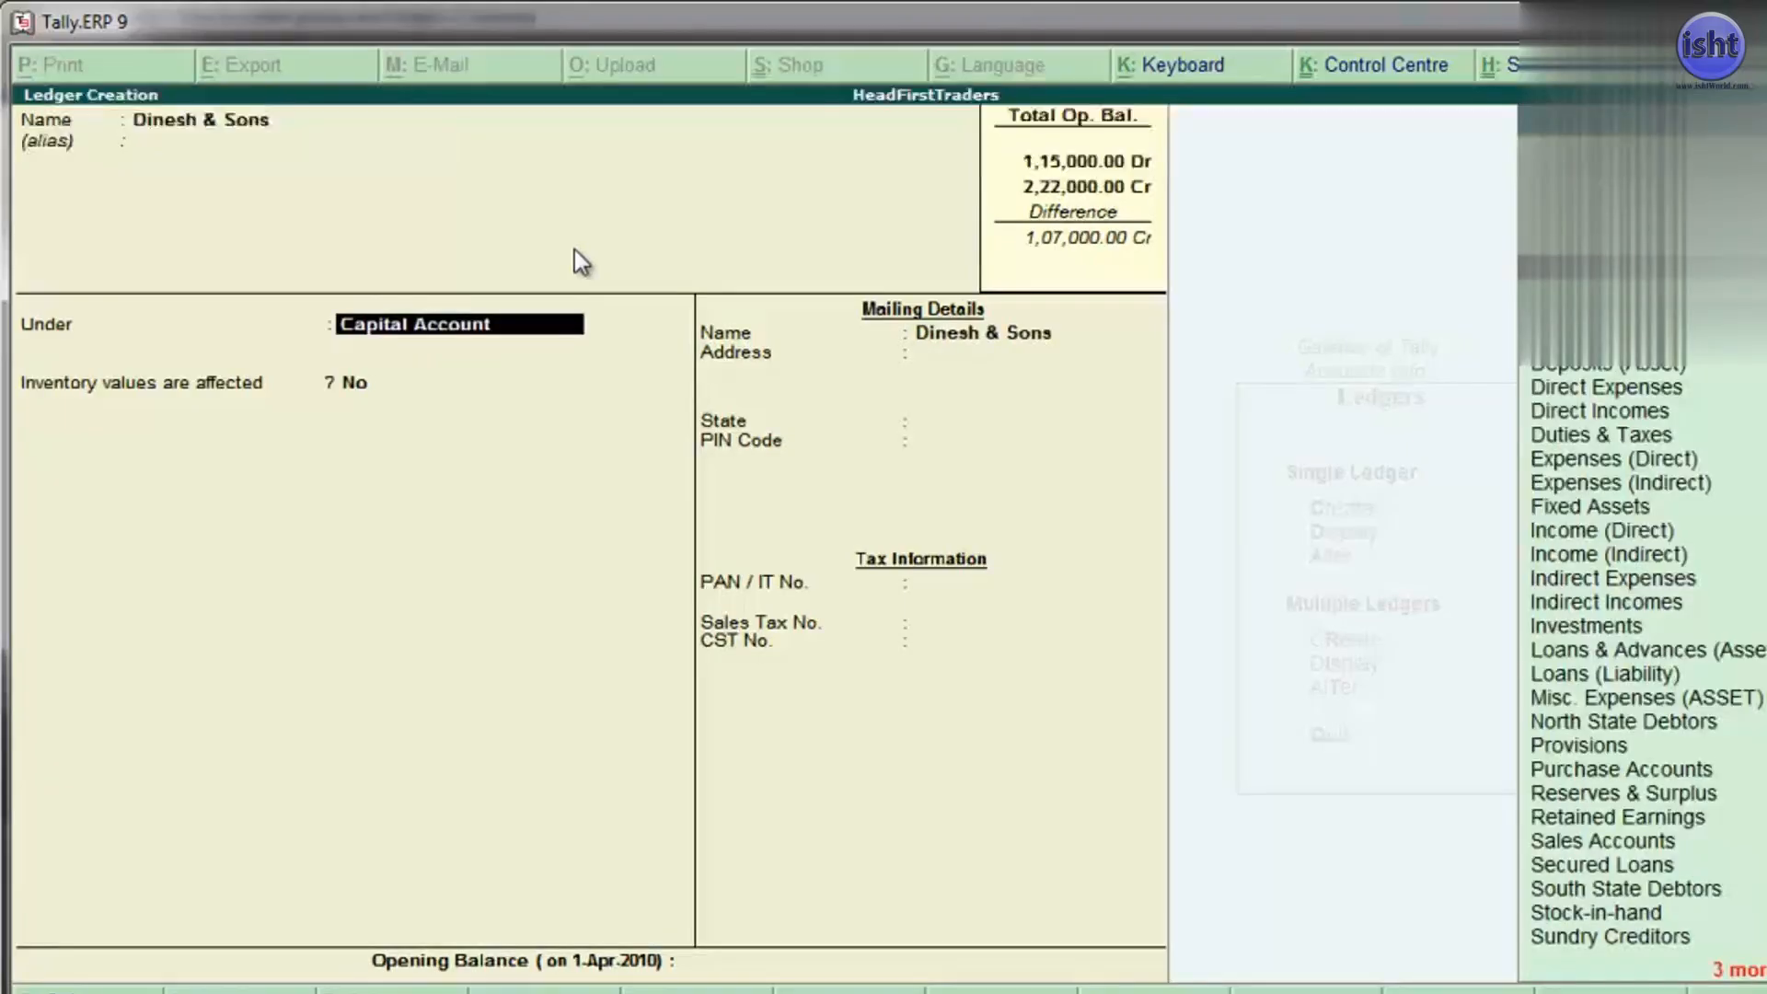
Place the ledger under North State Debtors, keeping bill-by-bill balances at Yes and the default credit period empty
type("No")
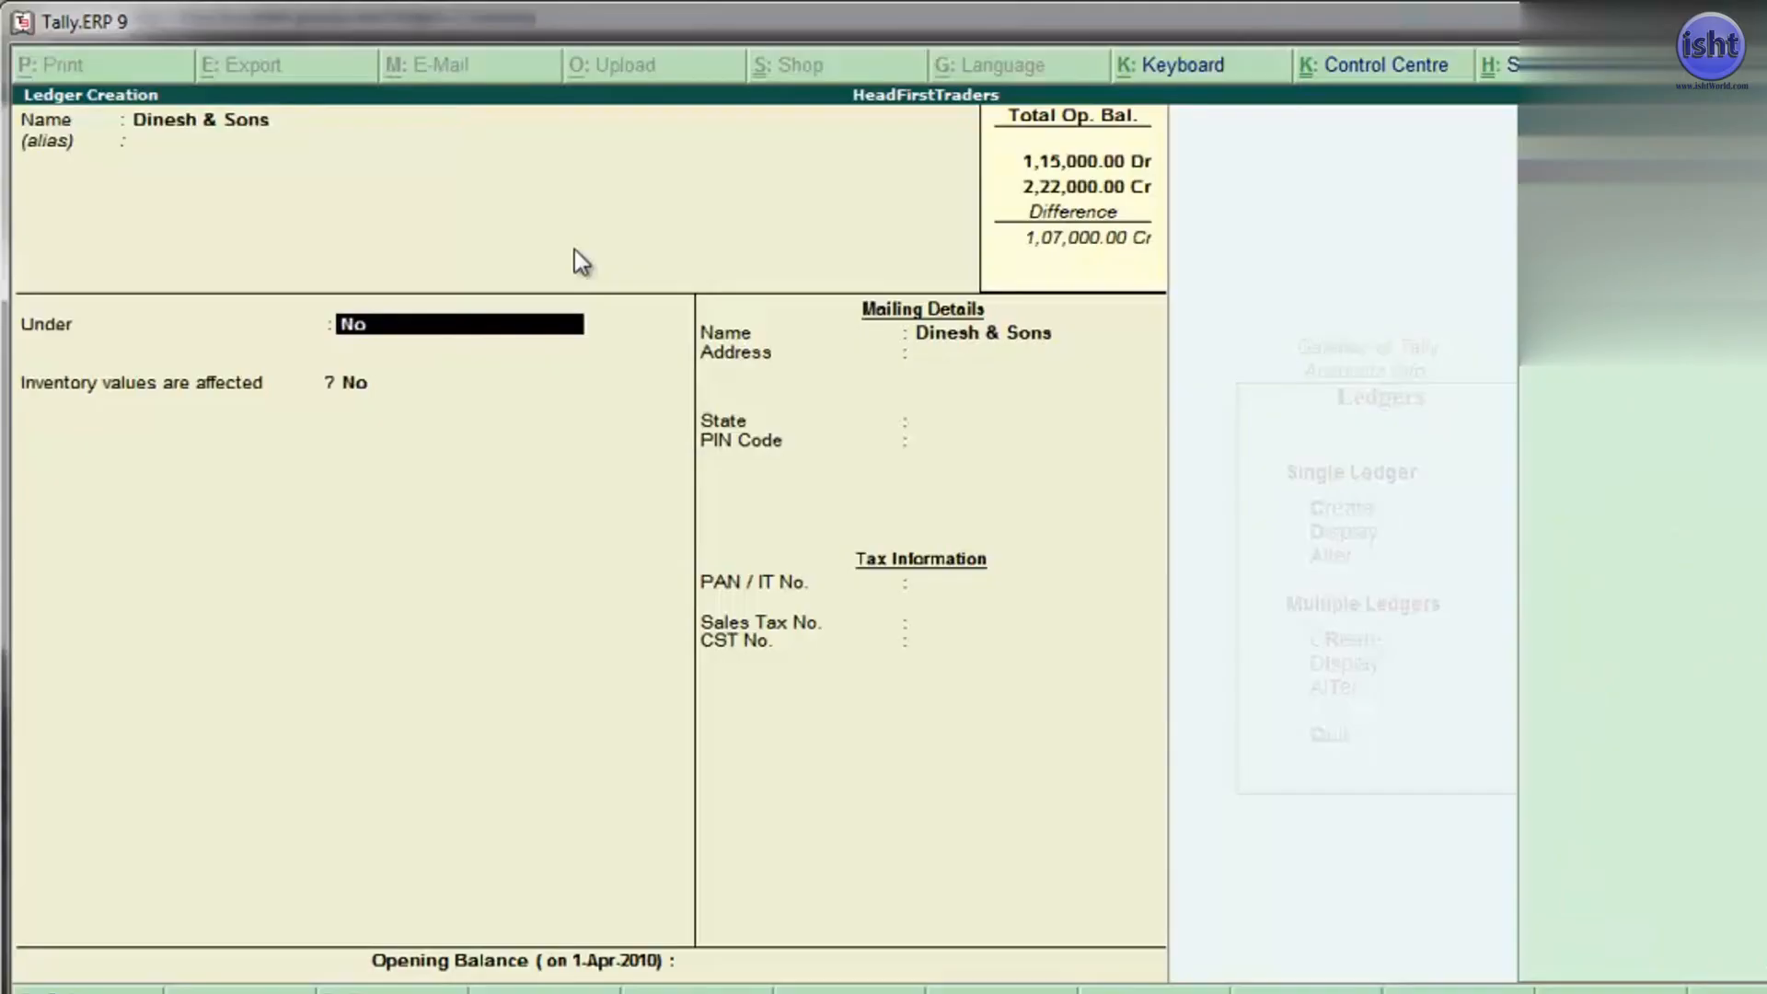
key("BackSpace")
key("BackSpace")
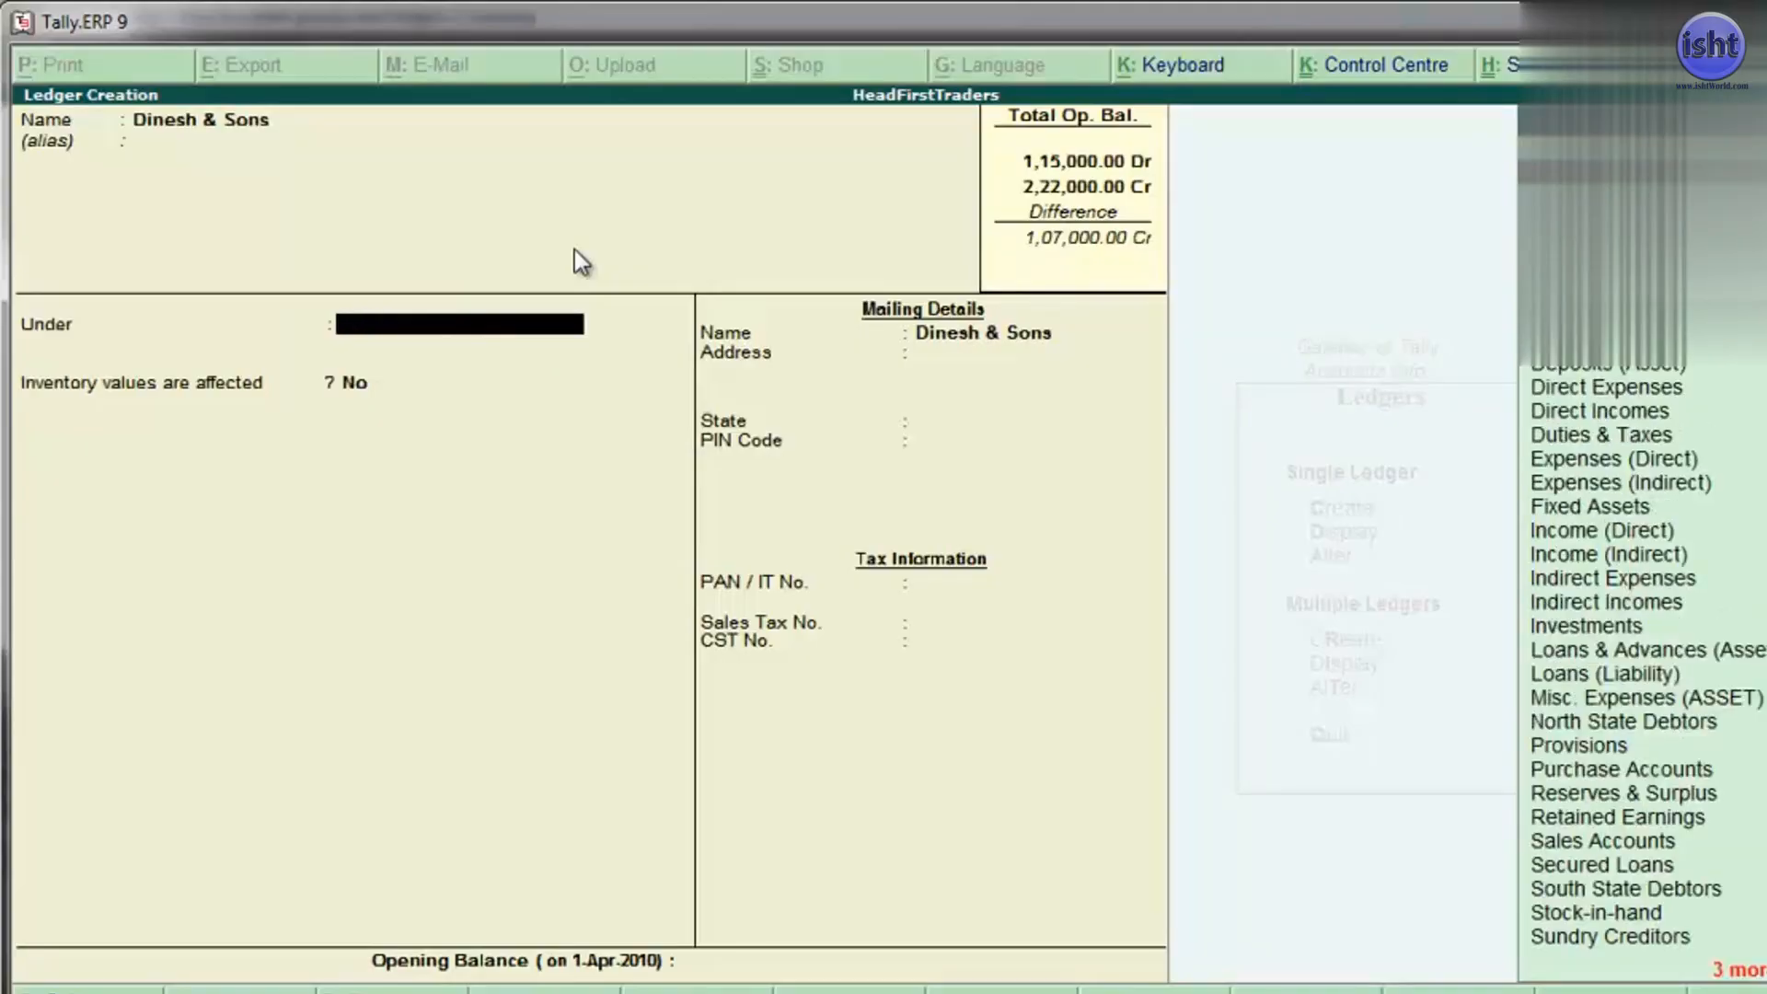
type("N")
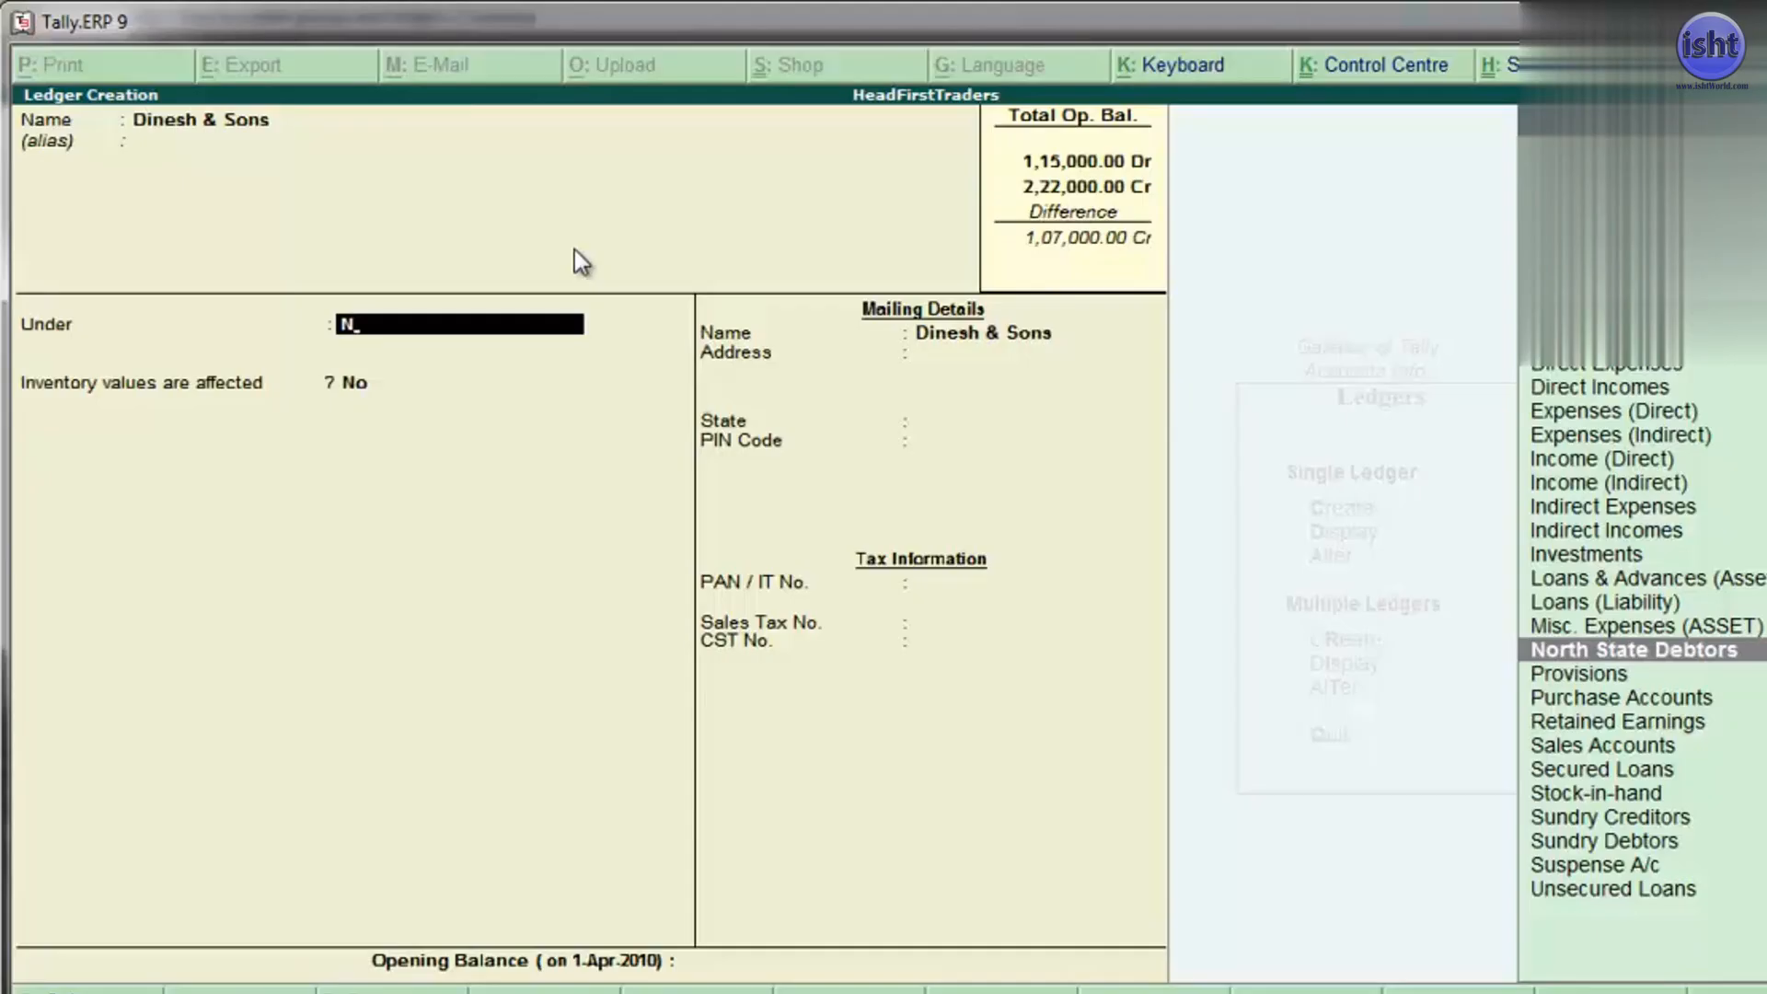
key("Return")
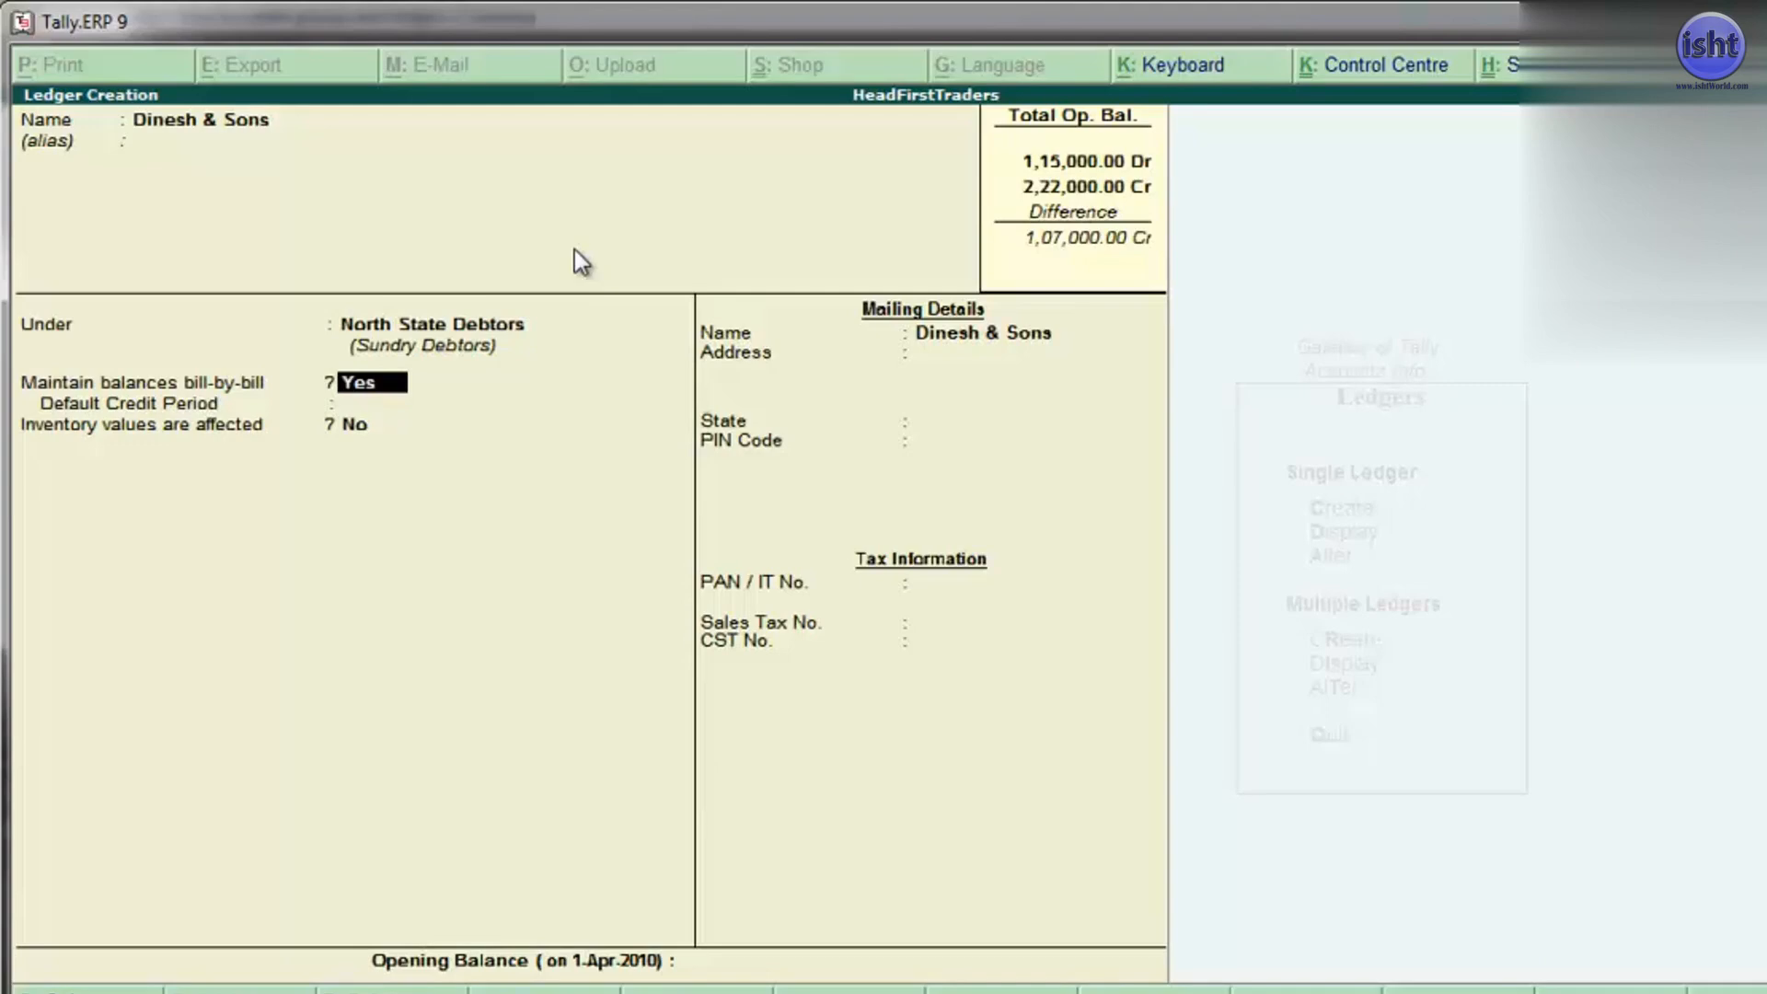
key("Return")
key("Return")
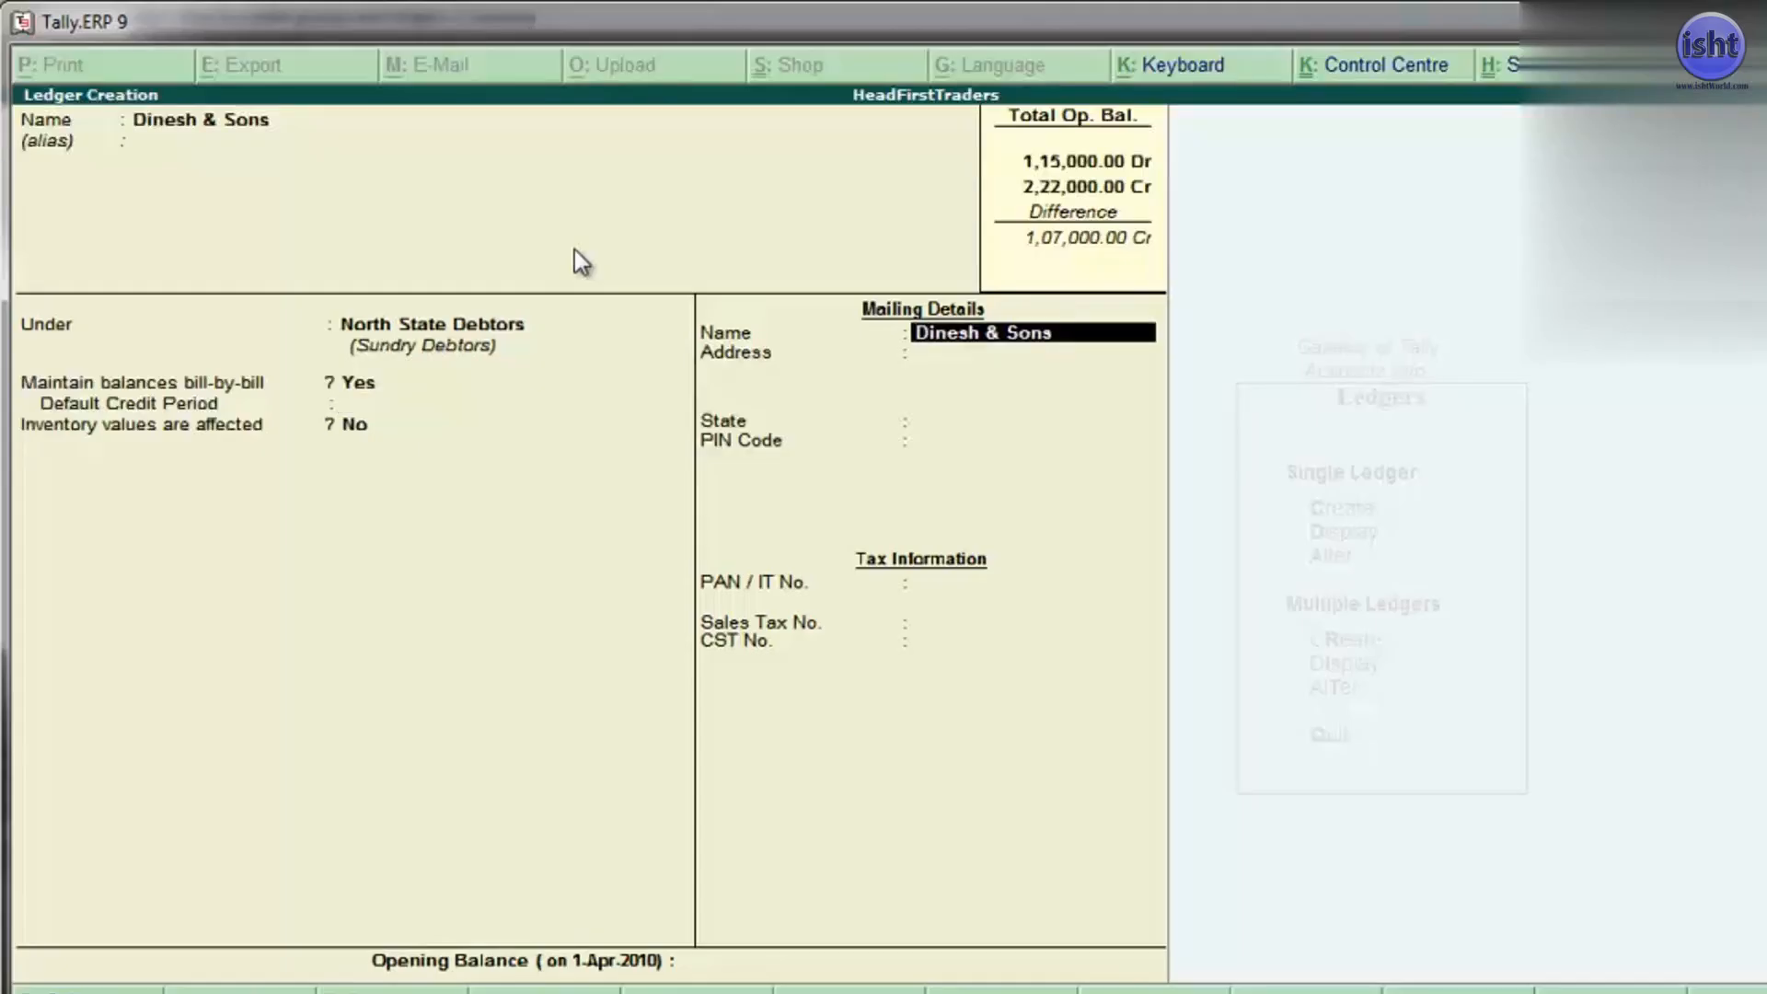
Set the state in the ledger's mailing details to Haryana, keeping the mailing name and leaving the address and PIN code blank
key("Return")
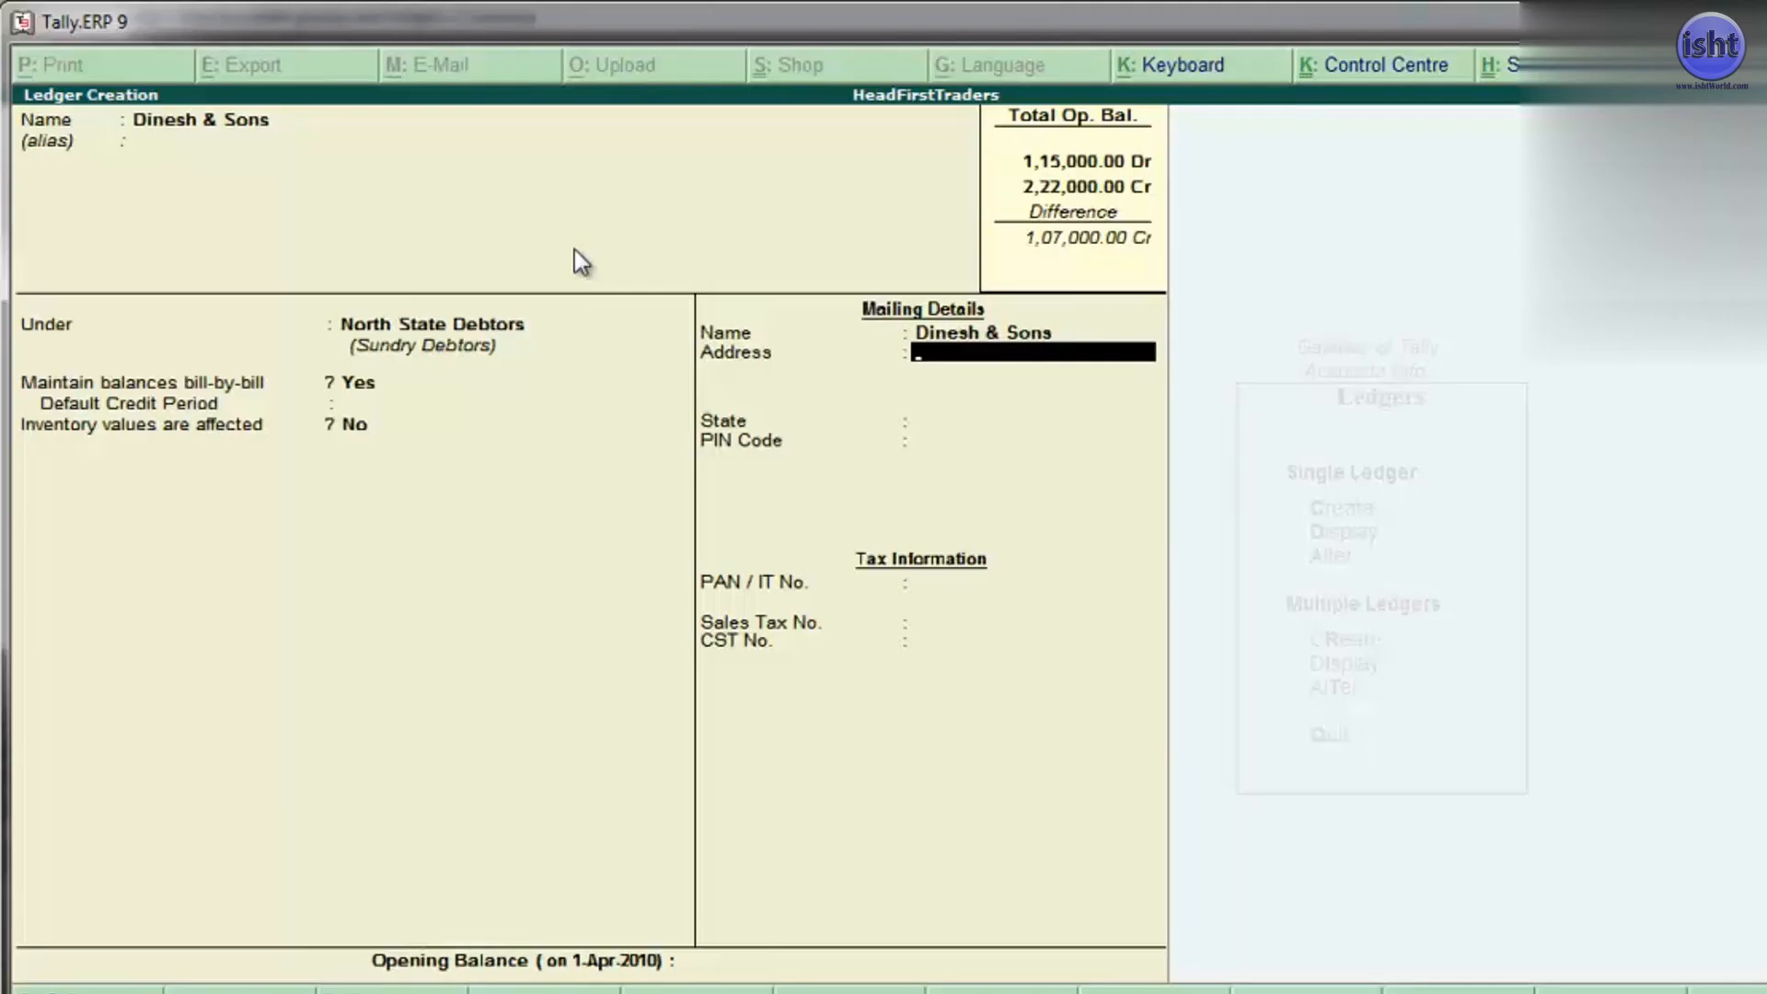
key("Return")
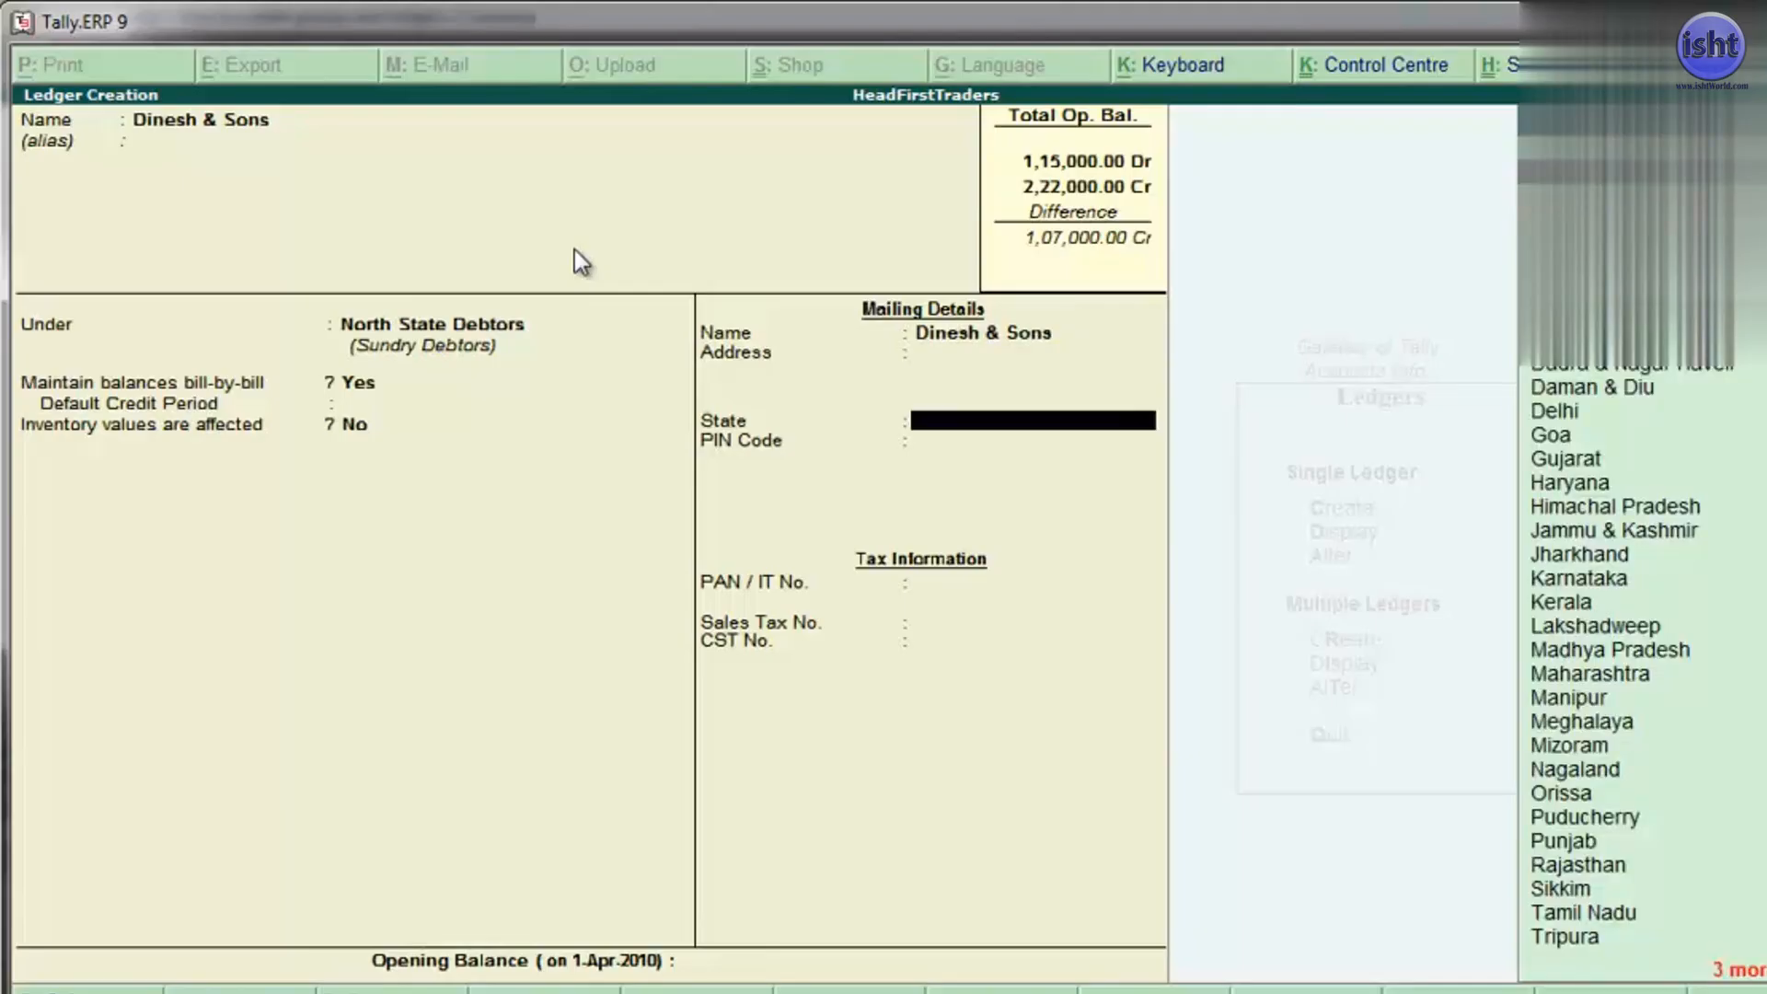
type("H")
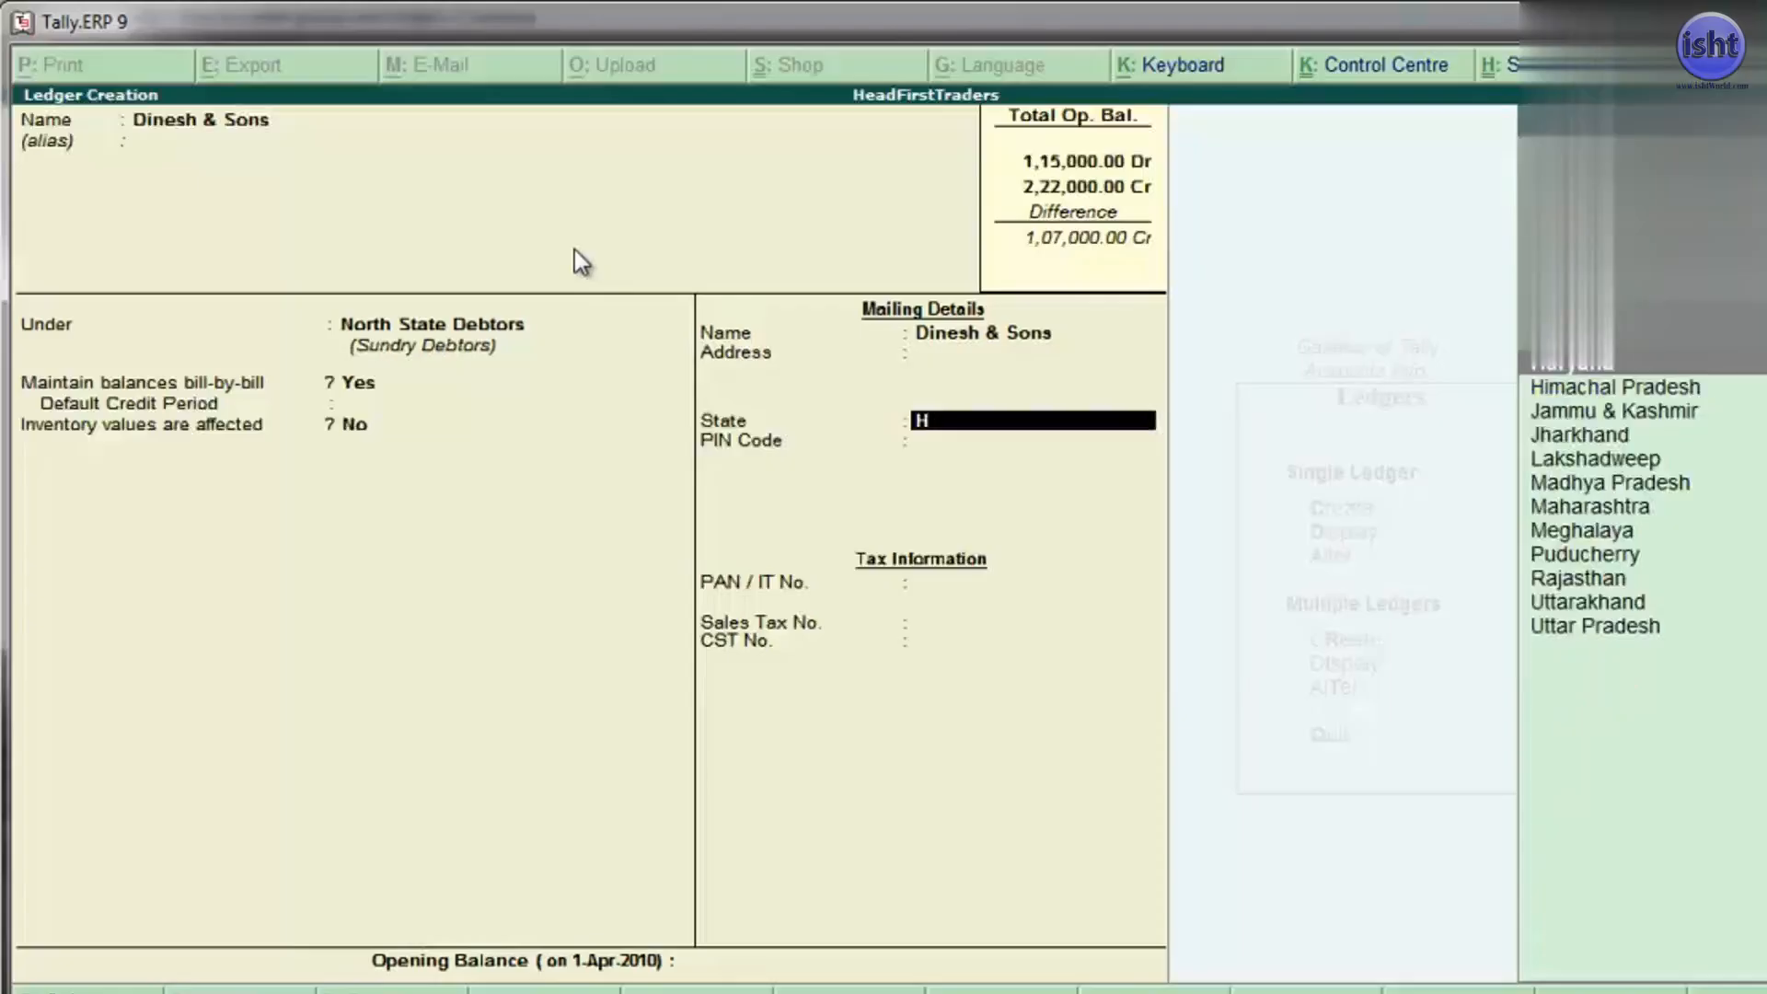
key("Return")
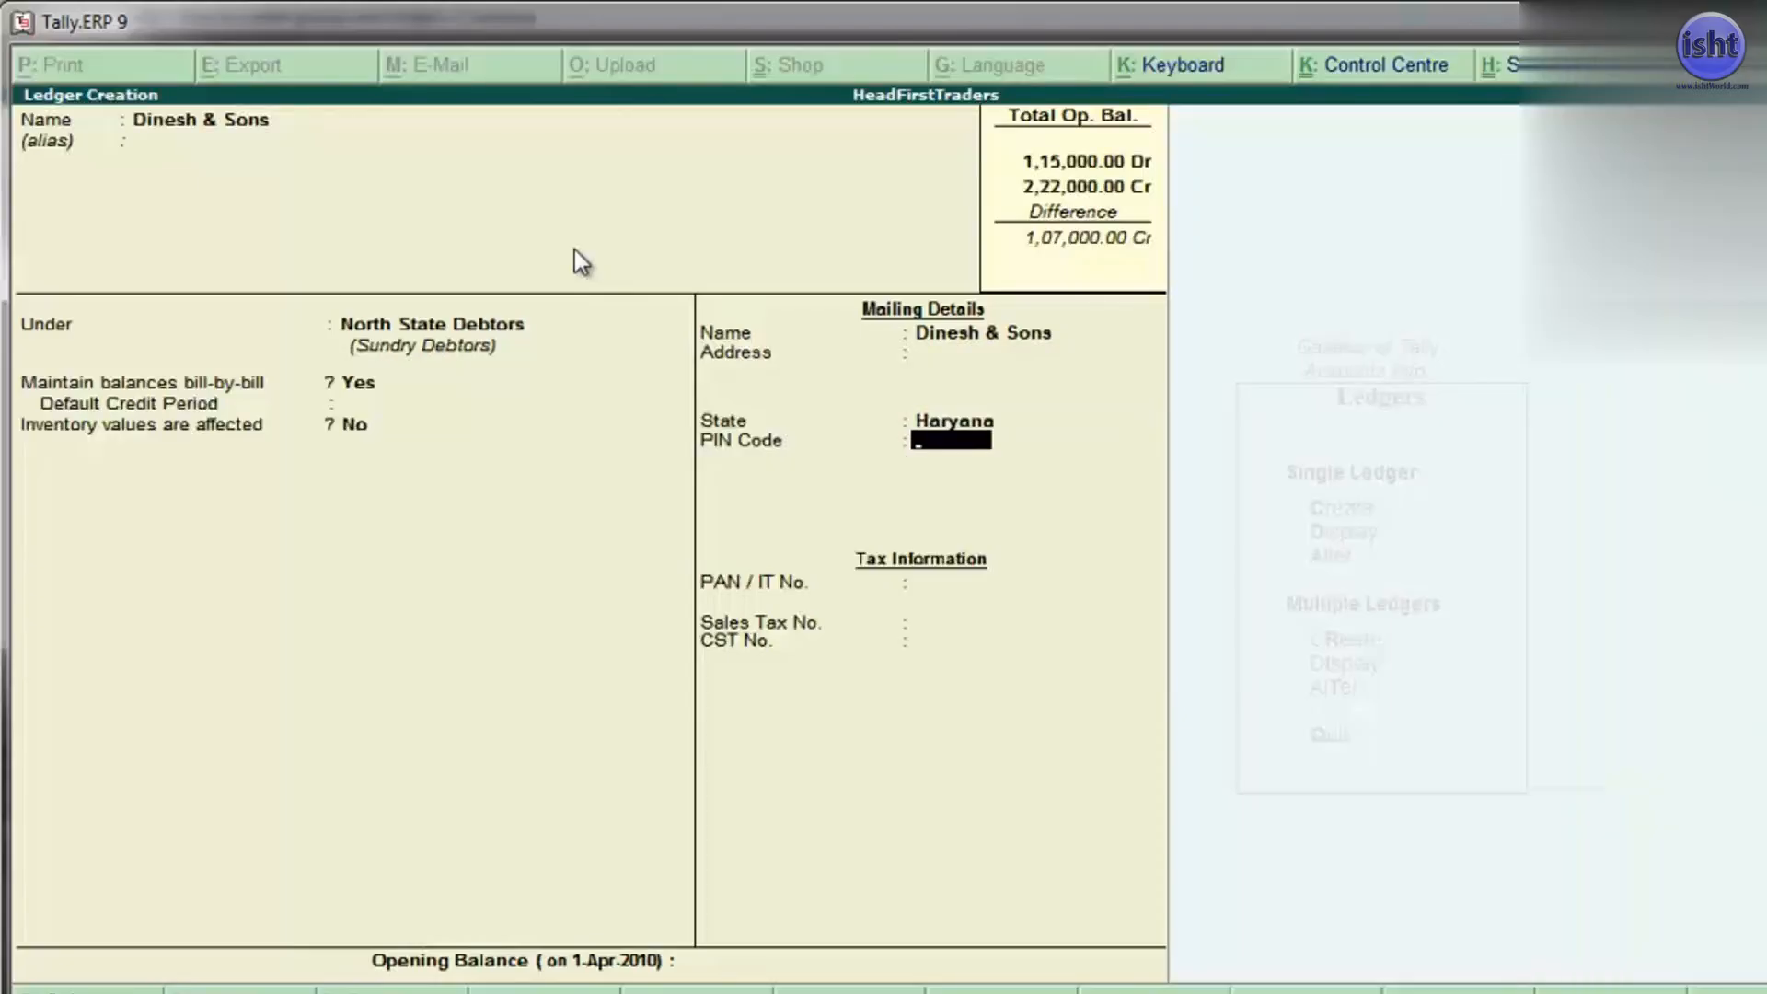
key("Return")
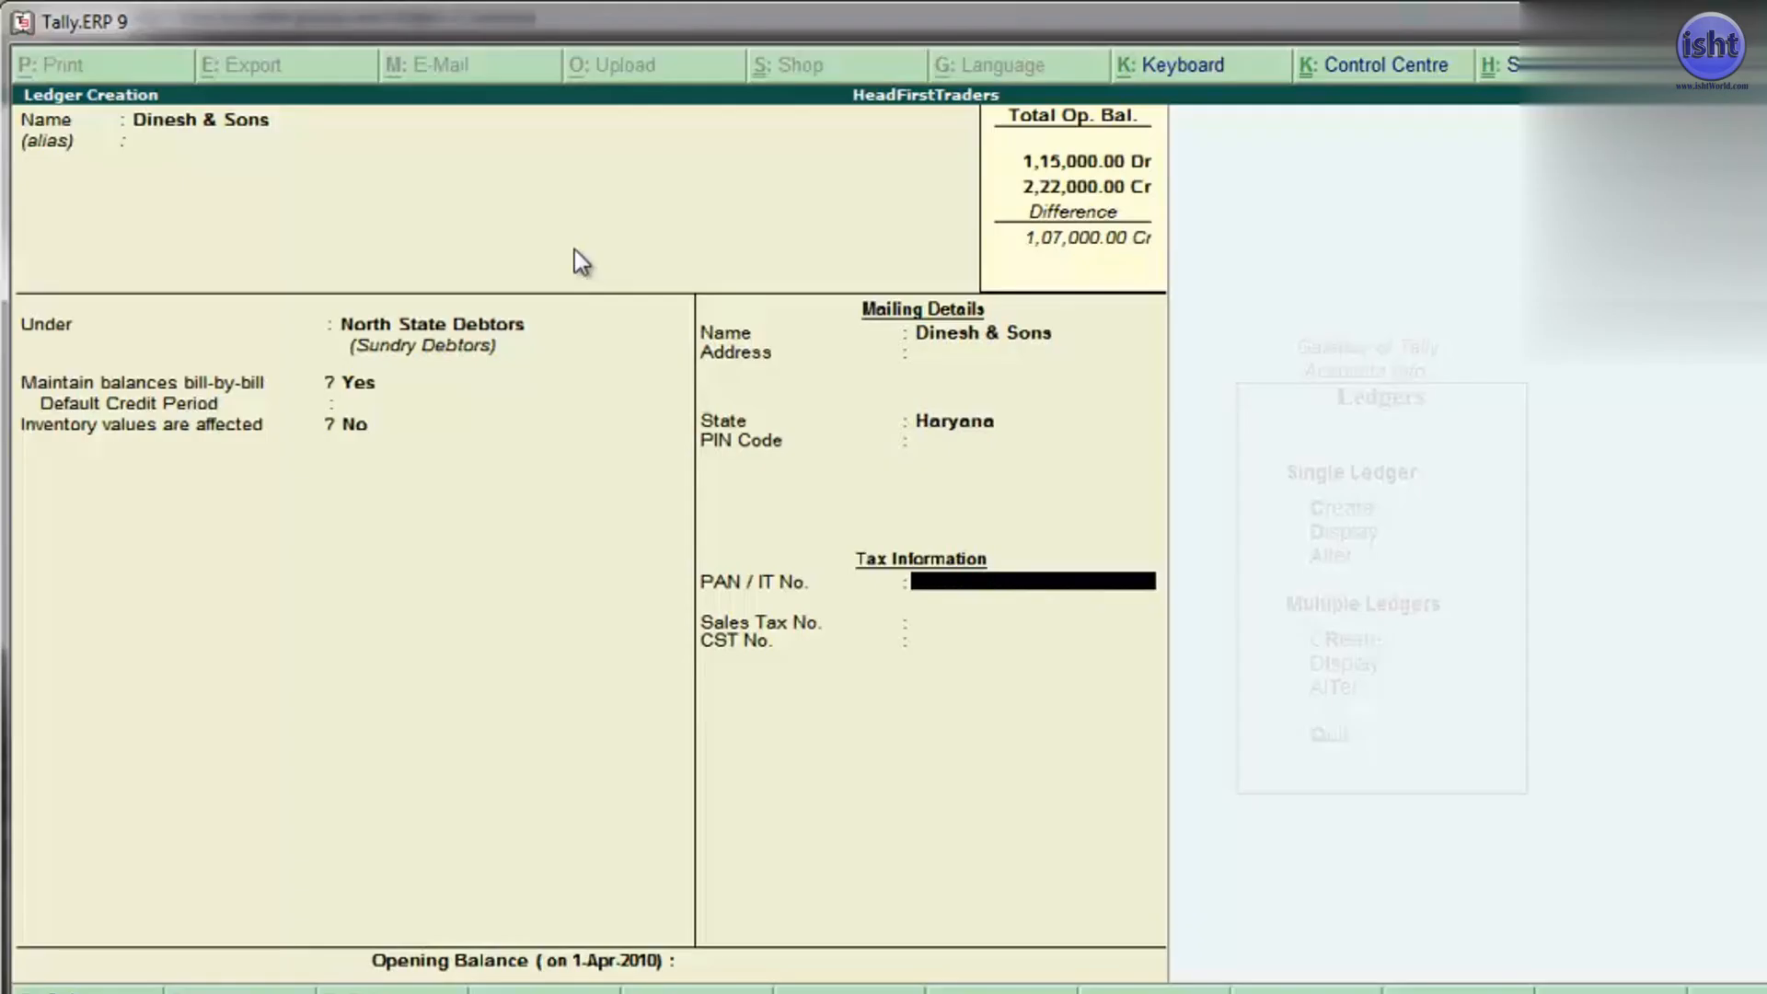
Leave the ledger's tax information blank and set its opening balance to 25,000.00 Dr
key("Return")
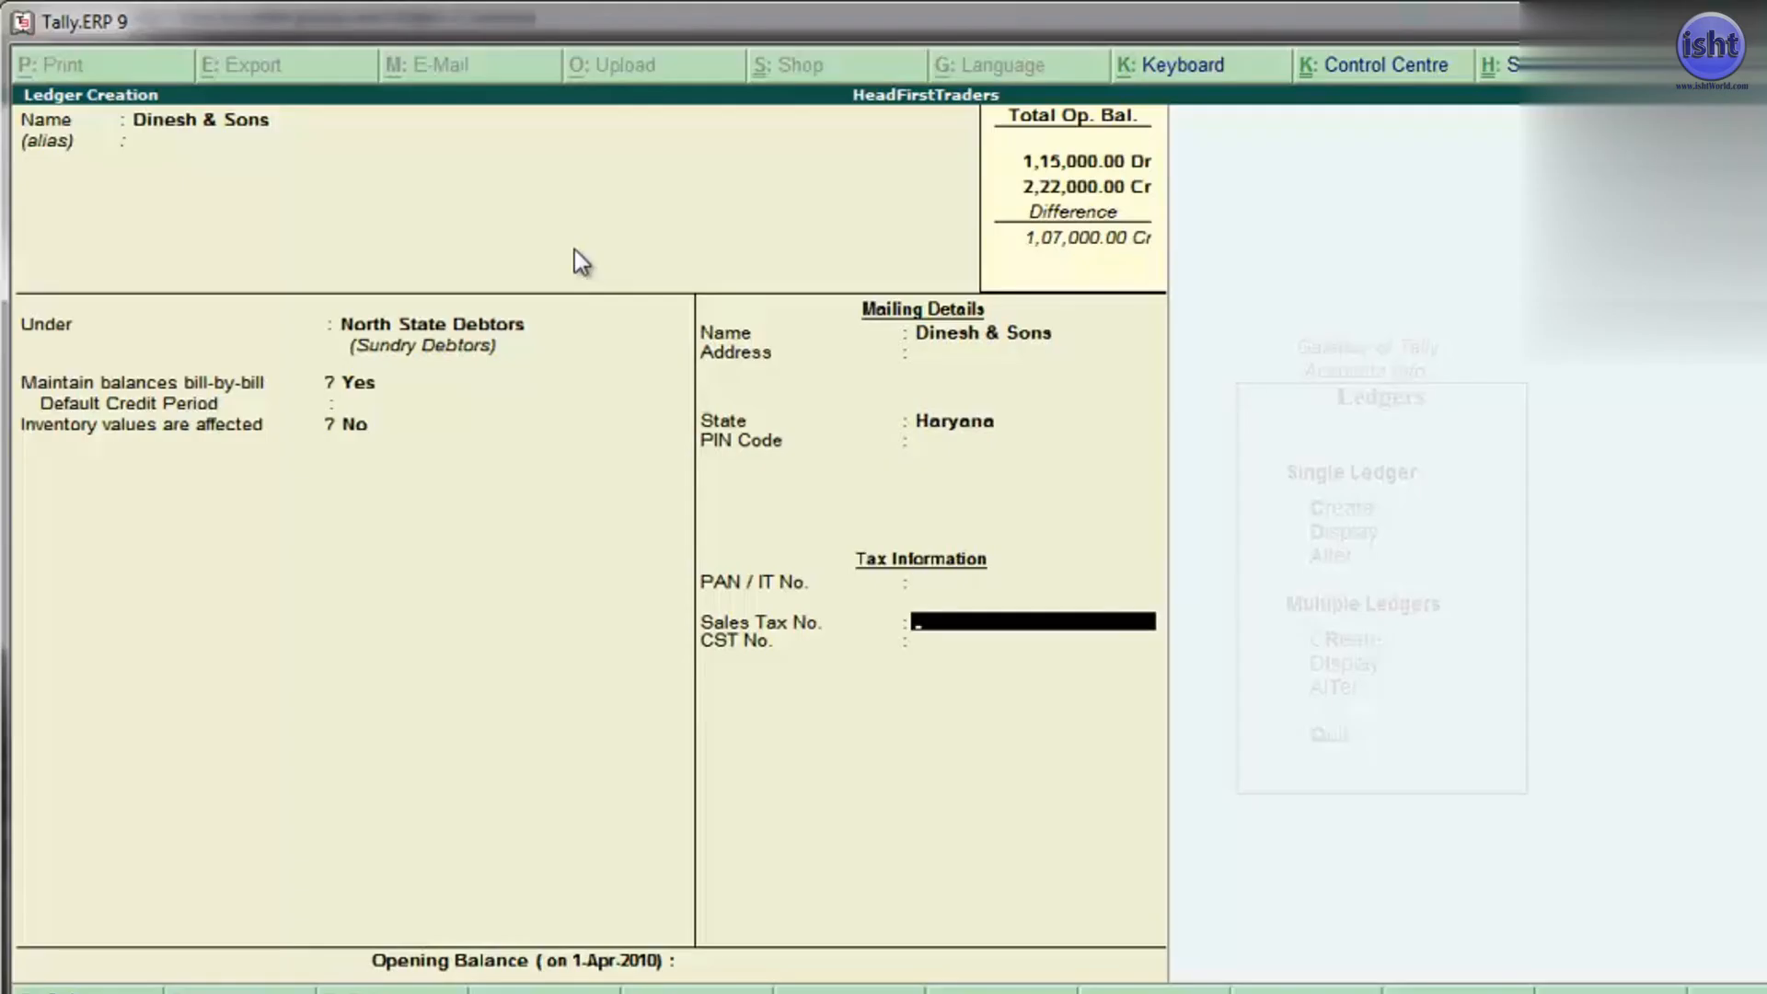
key("Return")
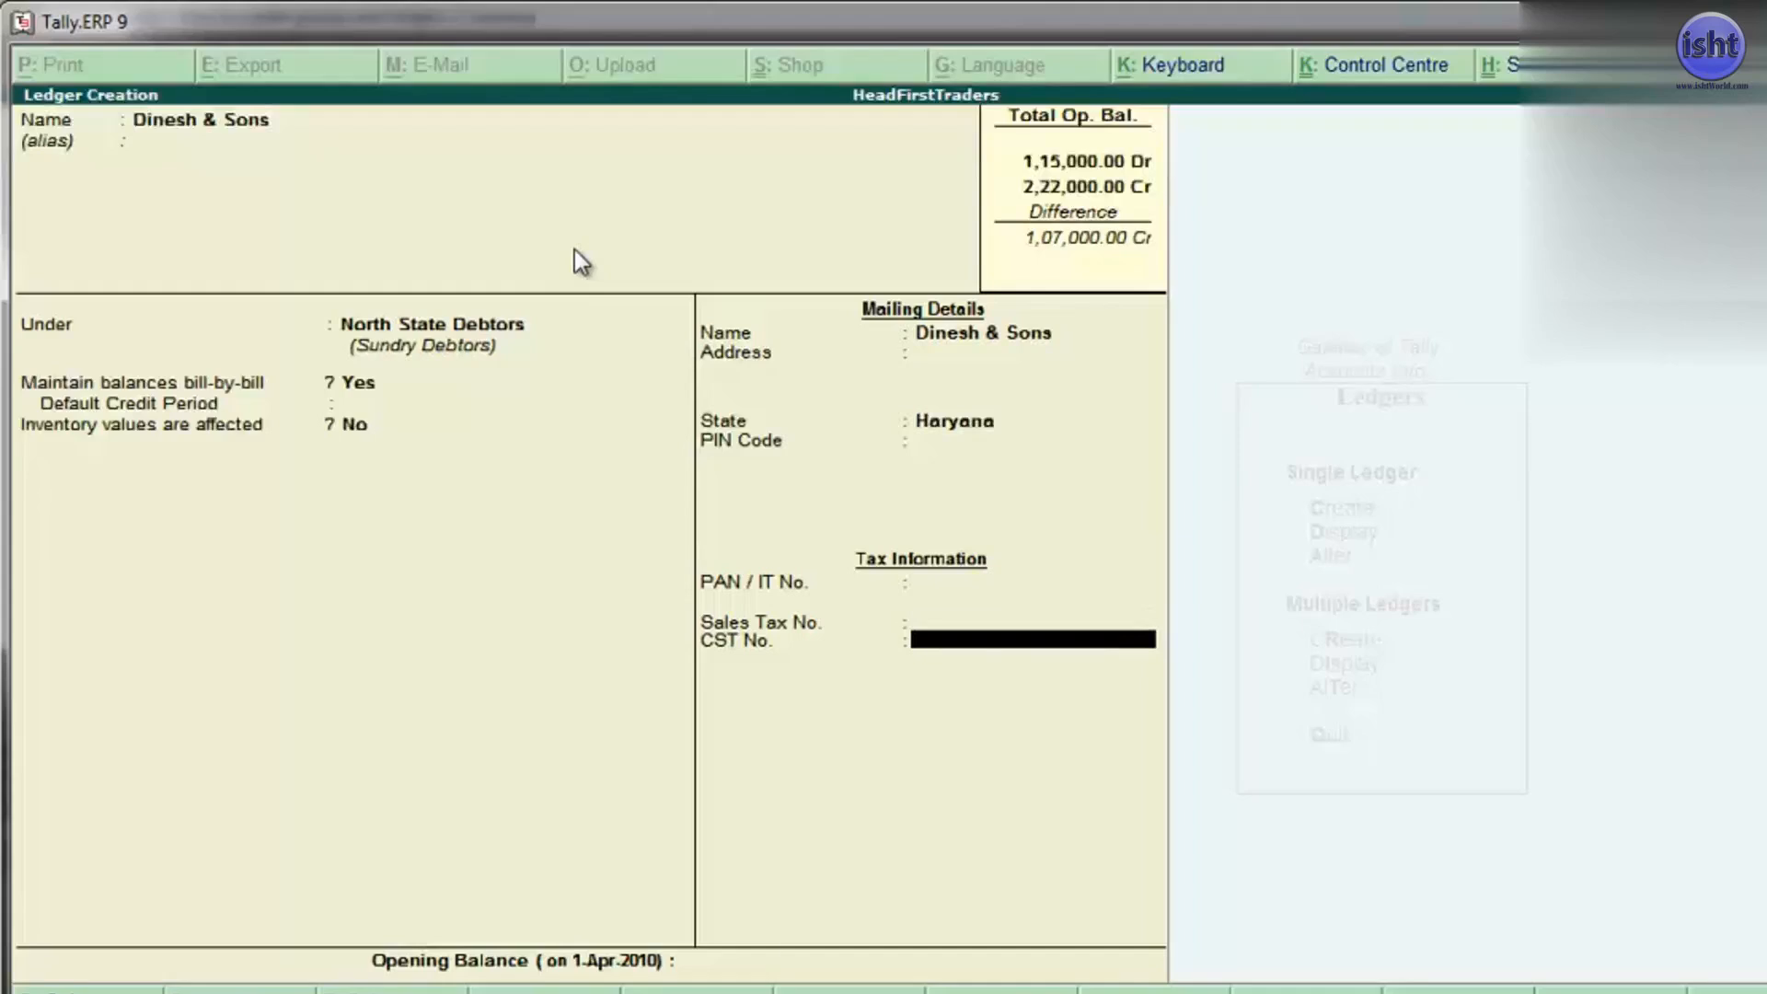
key("Return")
type("250000.00")
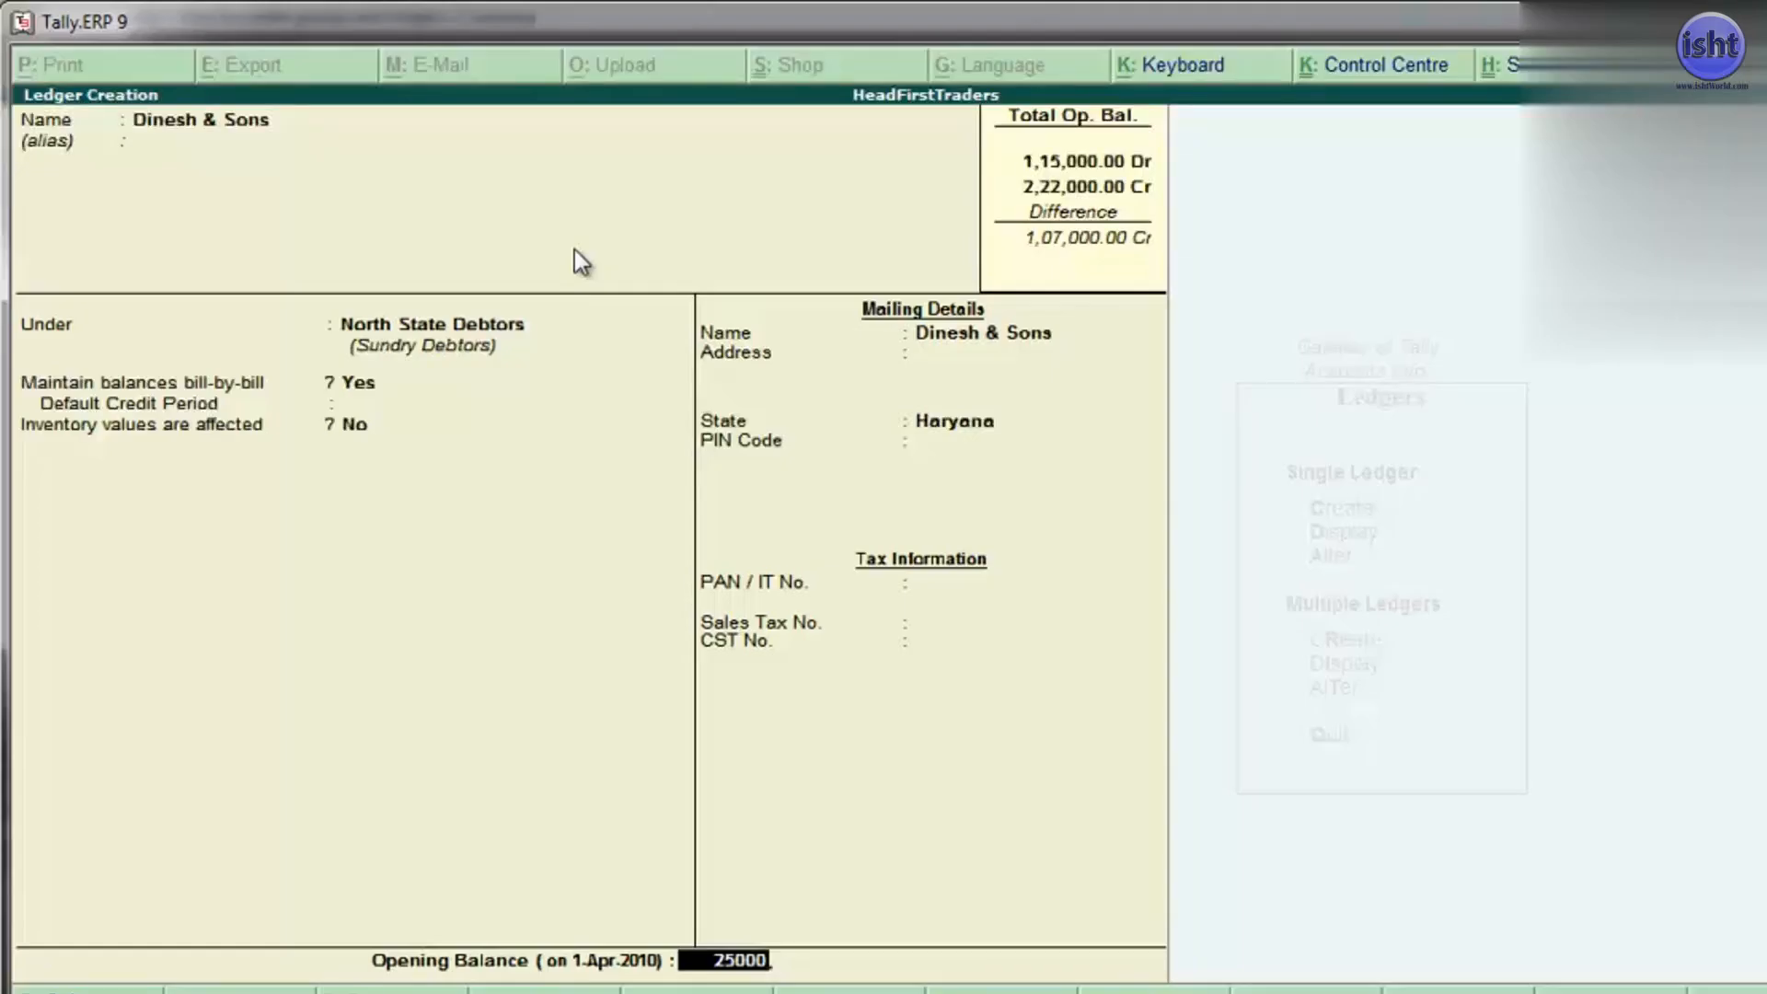
key("Return")
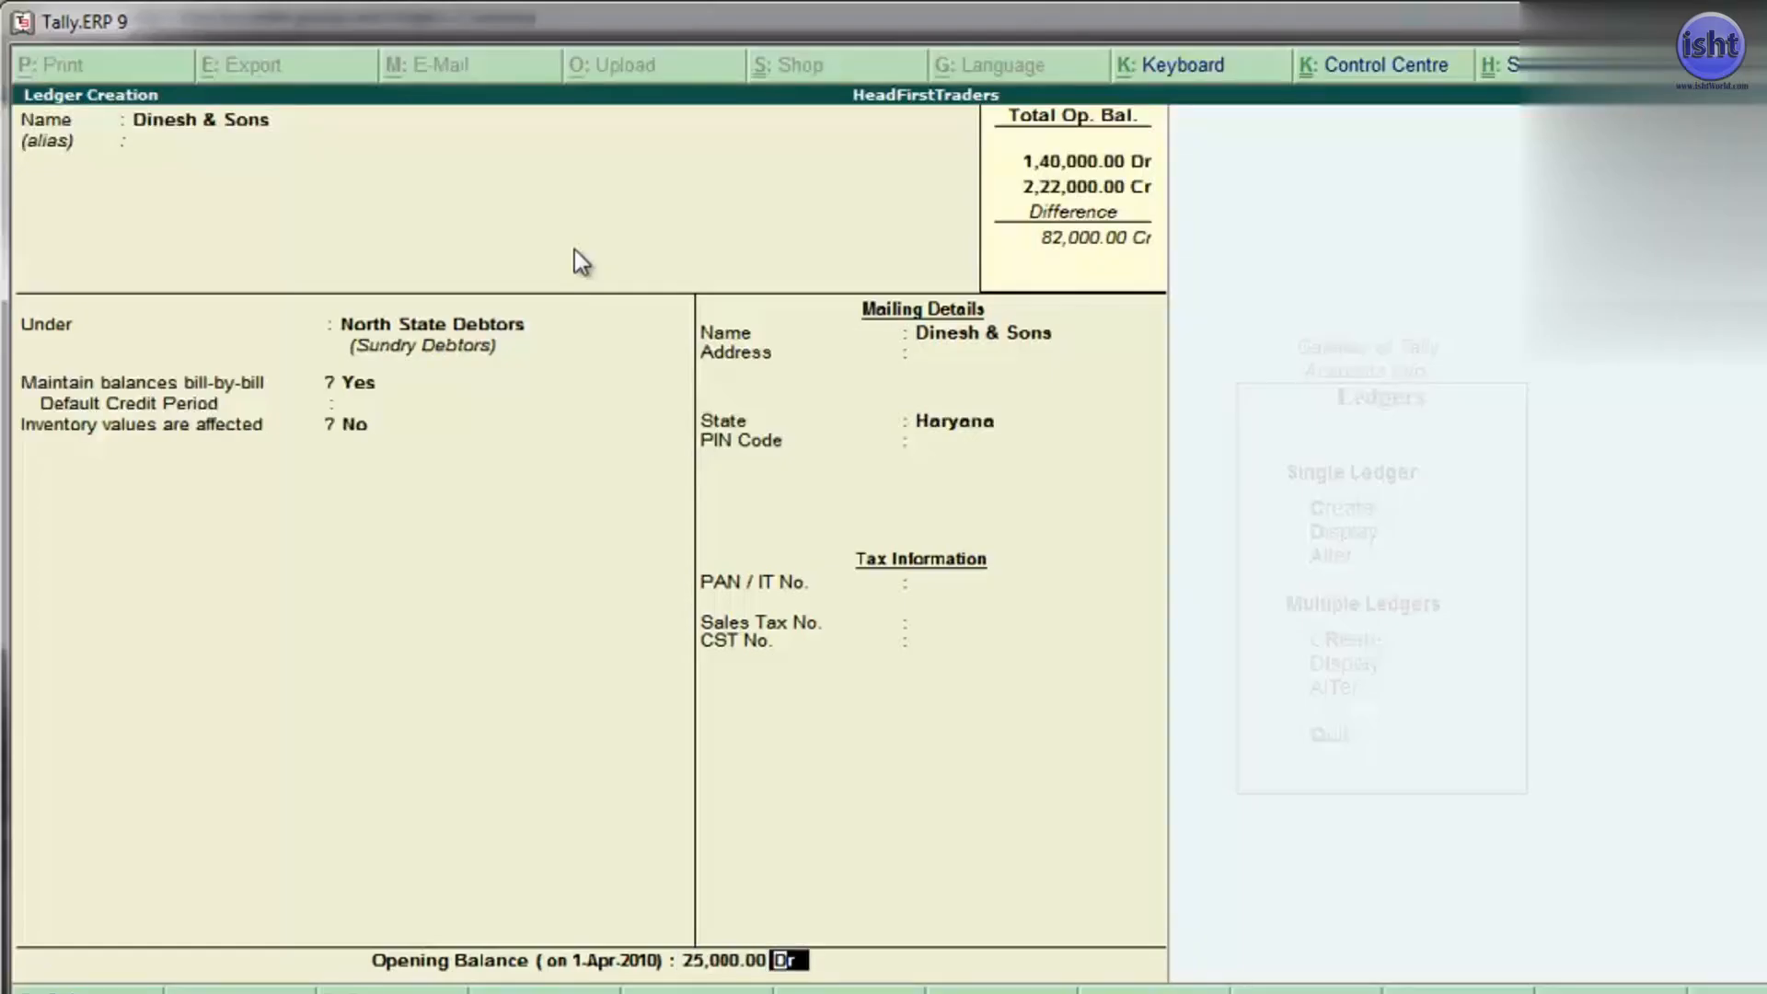
key("Return")
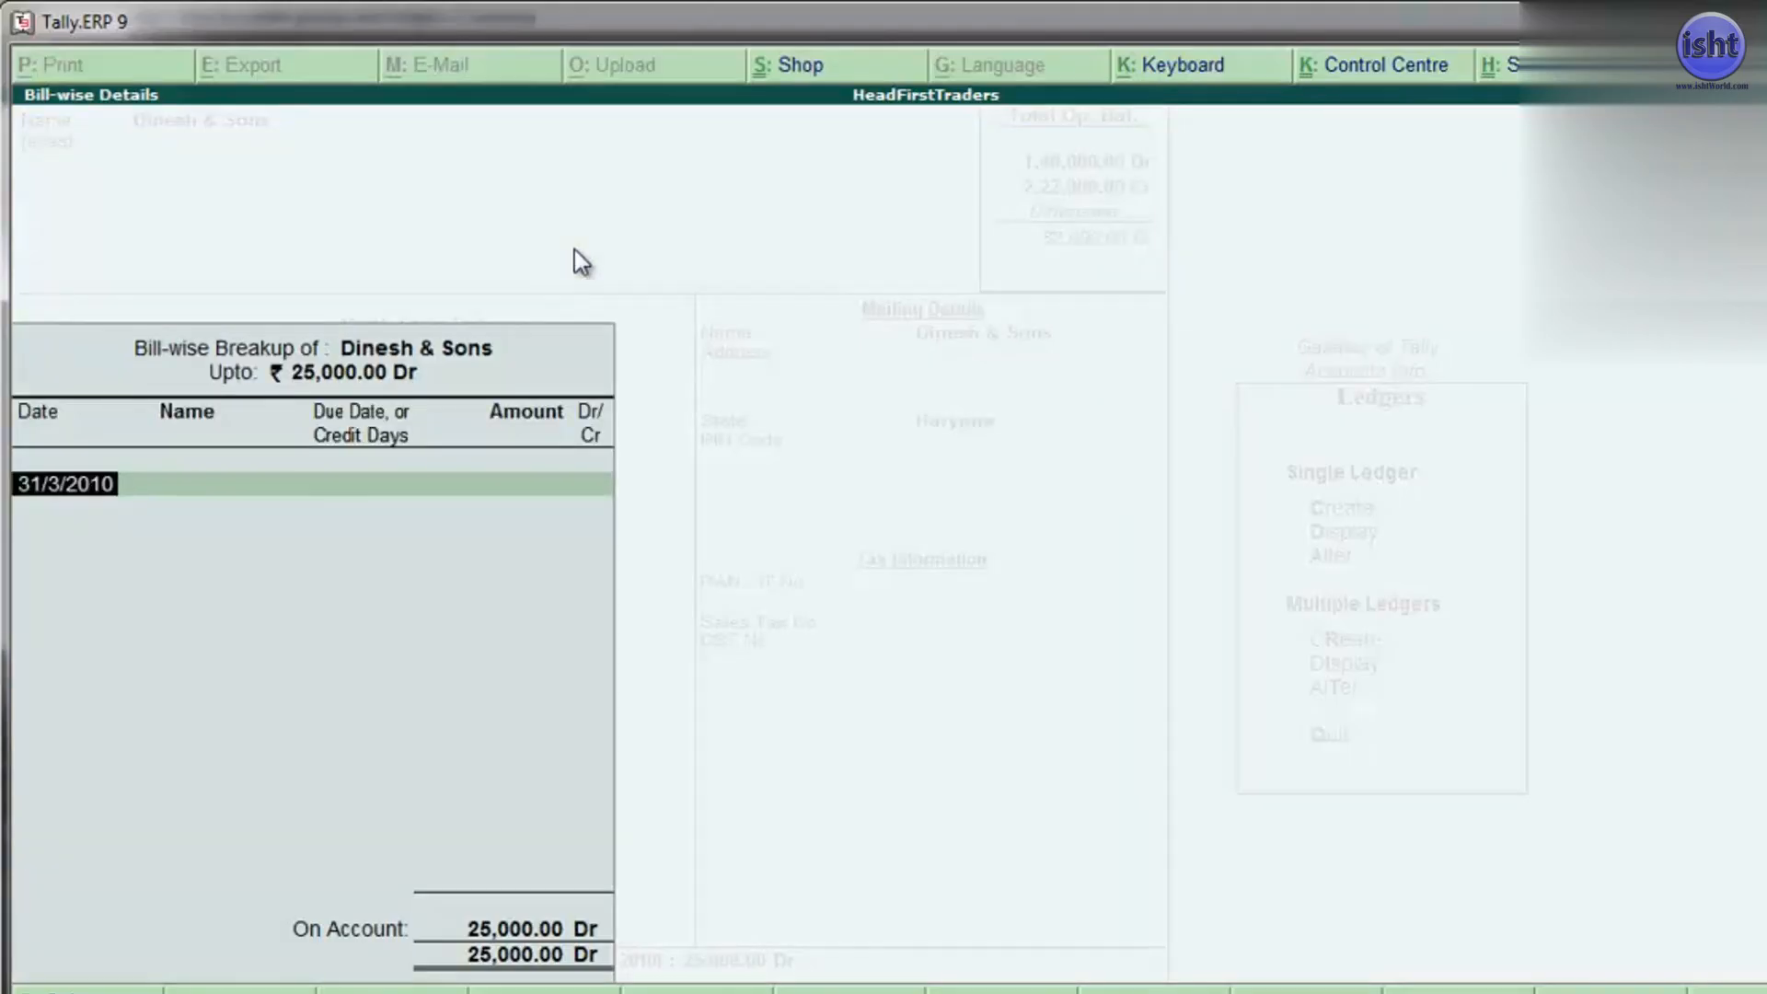
Allocate the opening balance to one bill dated 31/3/2010, entering a person's name as the bill name and 25,000.00 Dr, and save the ledger
key("Return")
type("A")
key("BackSpace")
type("David")
key("Return")
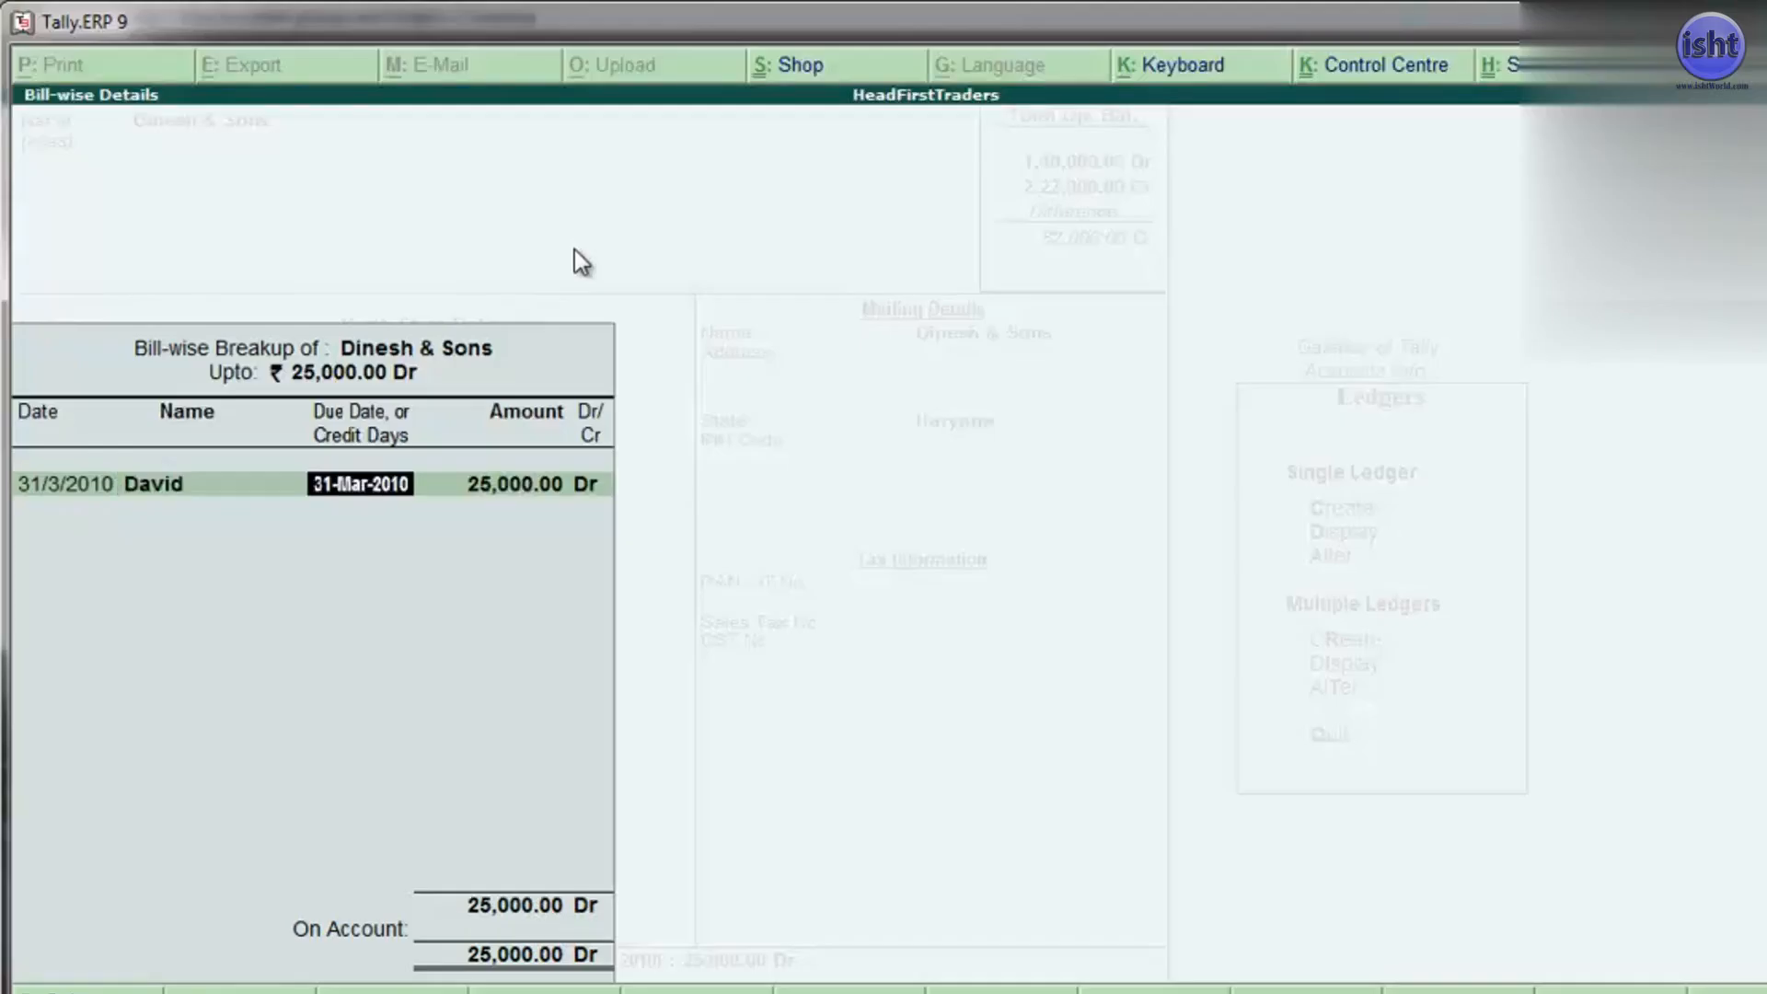
key("Return")
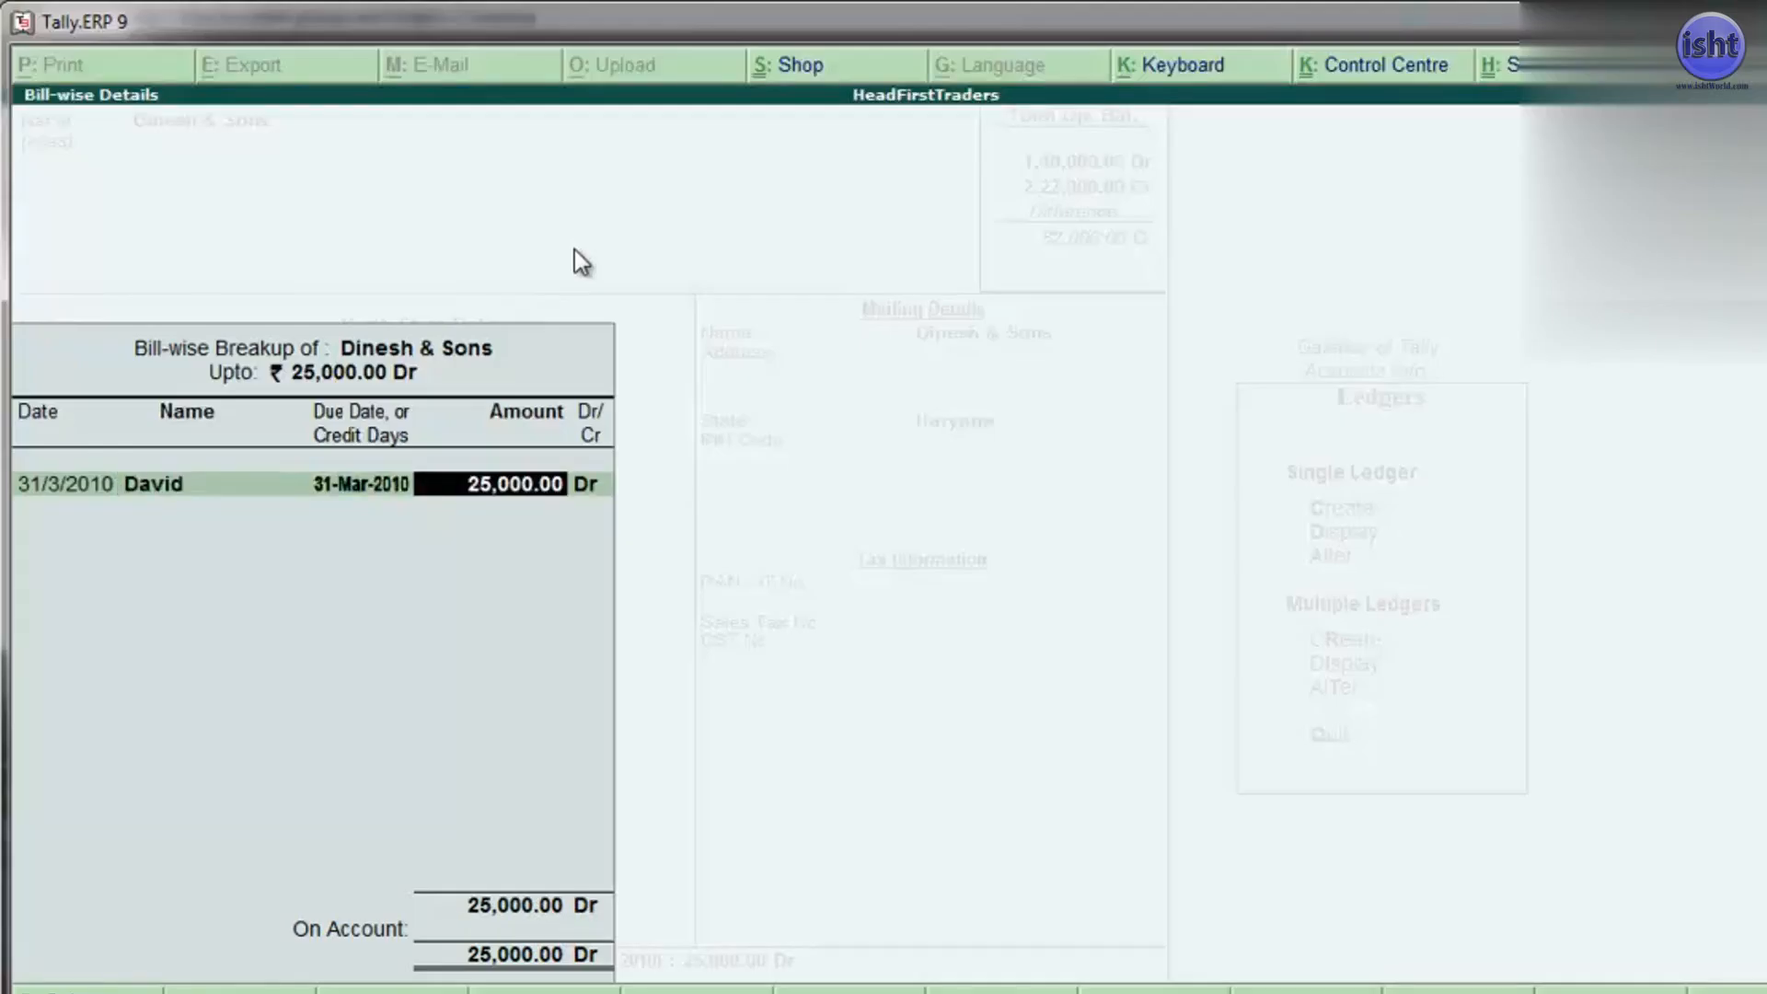
key("Return")
key("Return")
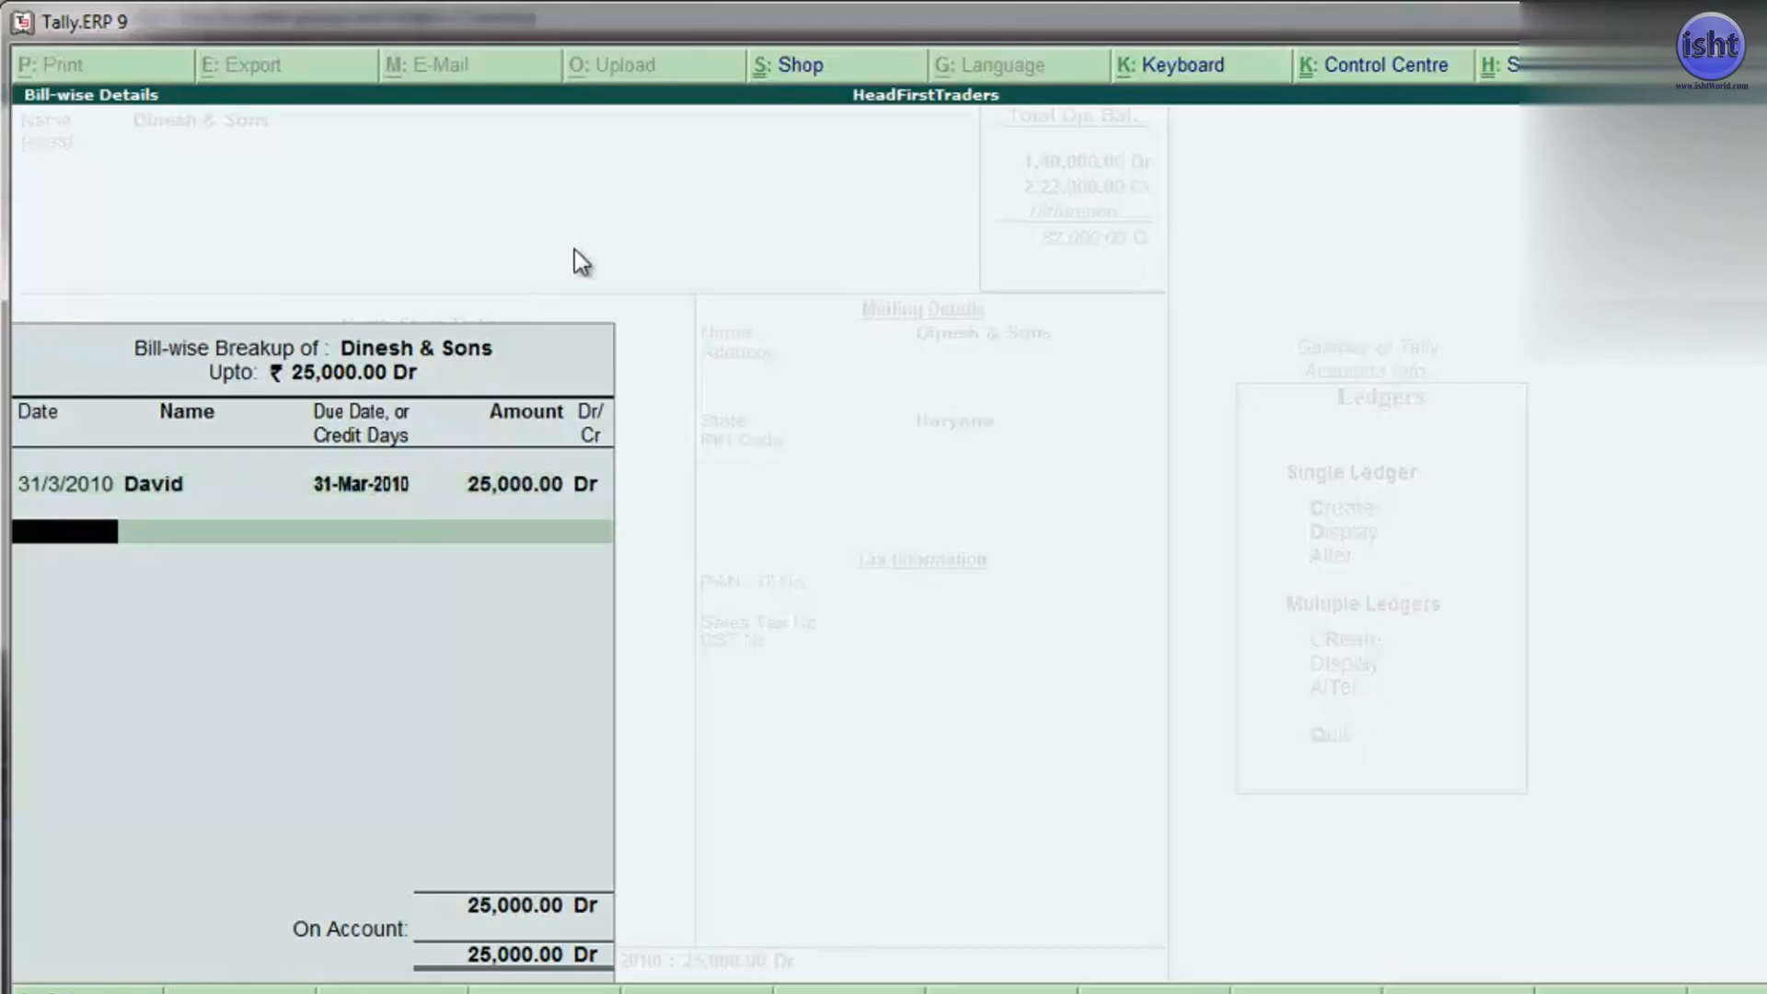
key("Return")
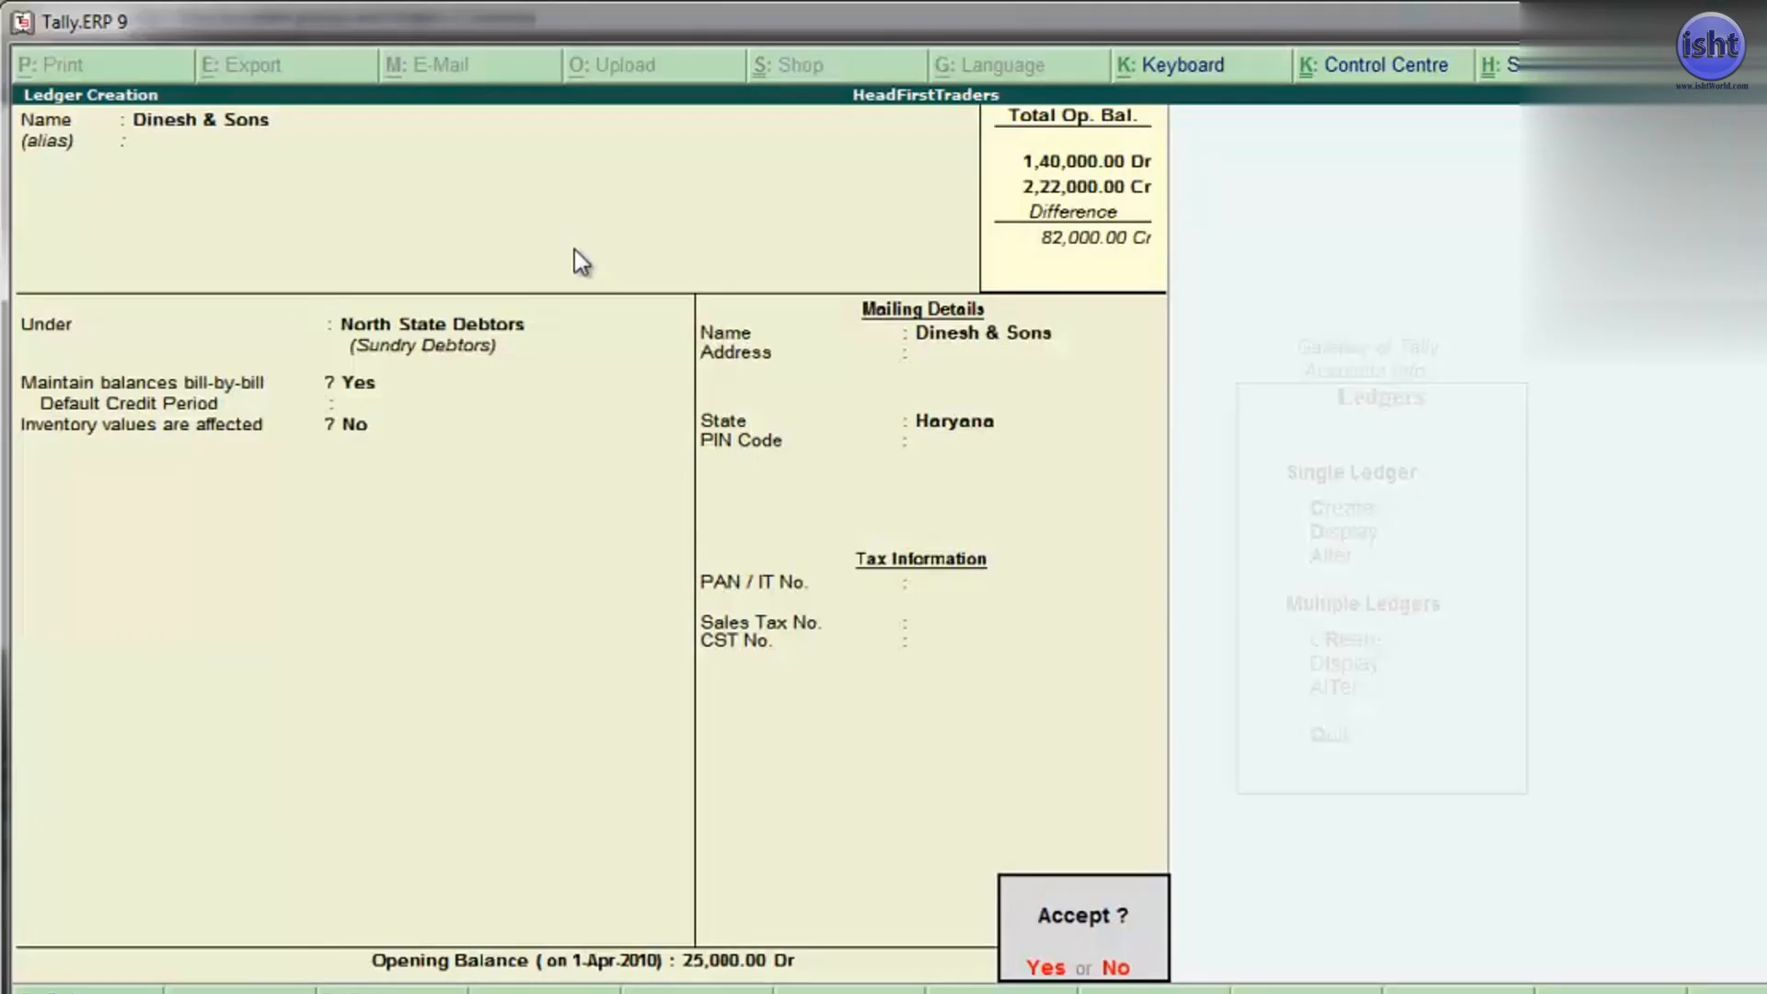
key("y")
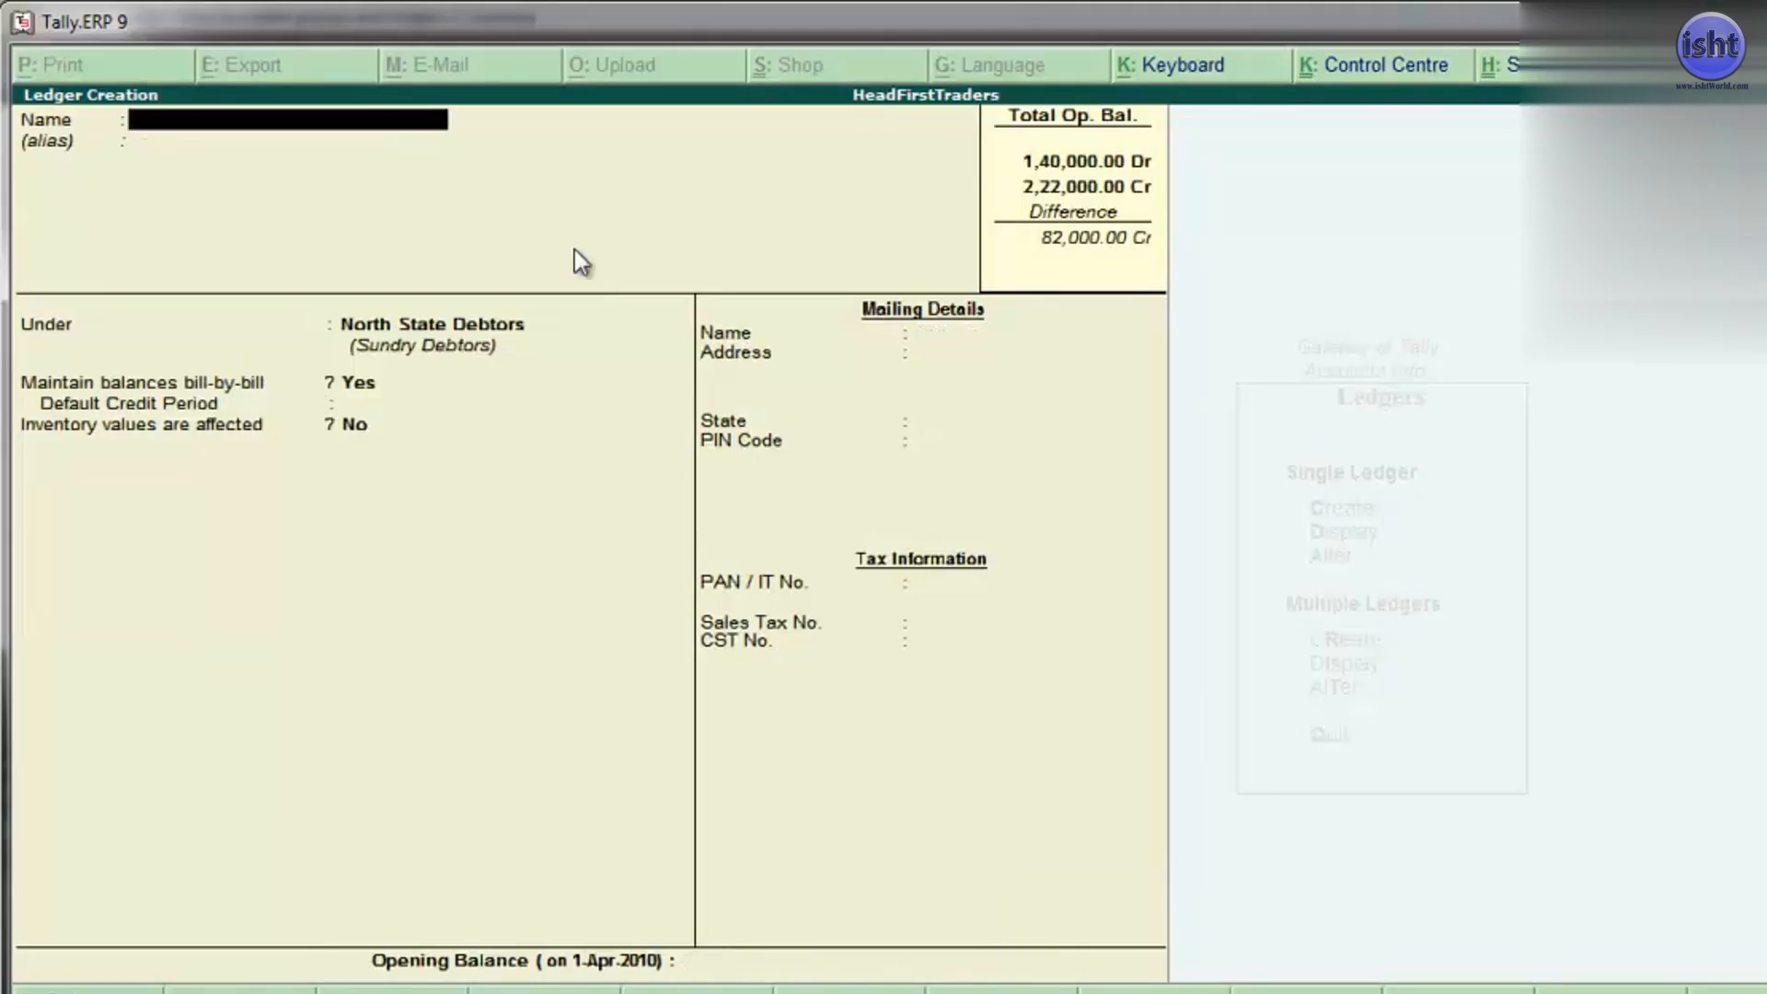